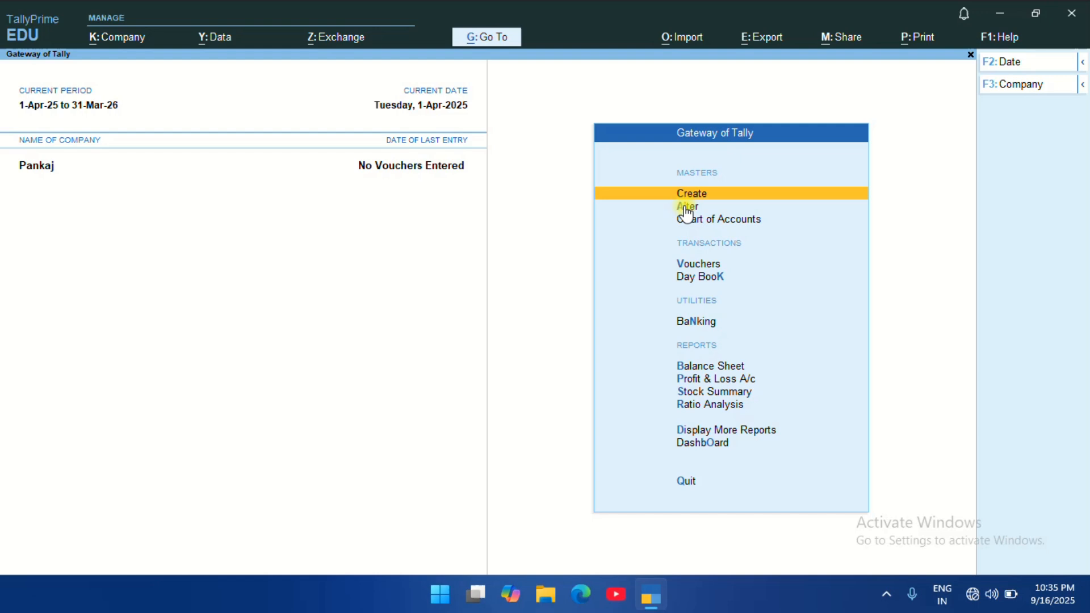
# - Review the company's existing ledgers in the Chart of Accounts using the flat ledger view, and return to the Gateway of Tally
pyautogui.click(687, 207)
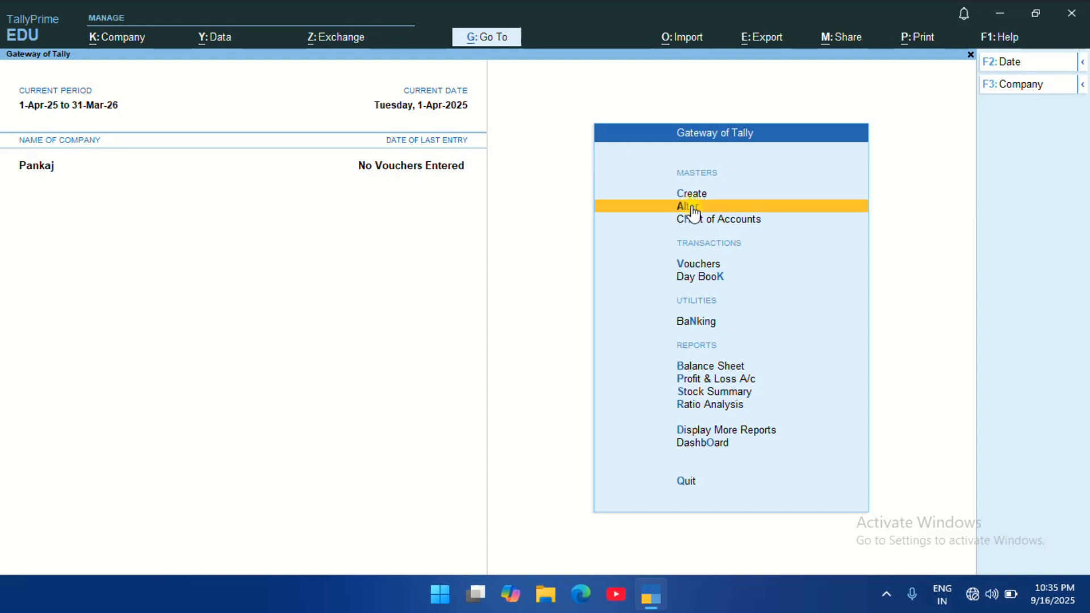
pyautogui.click(740, 212)
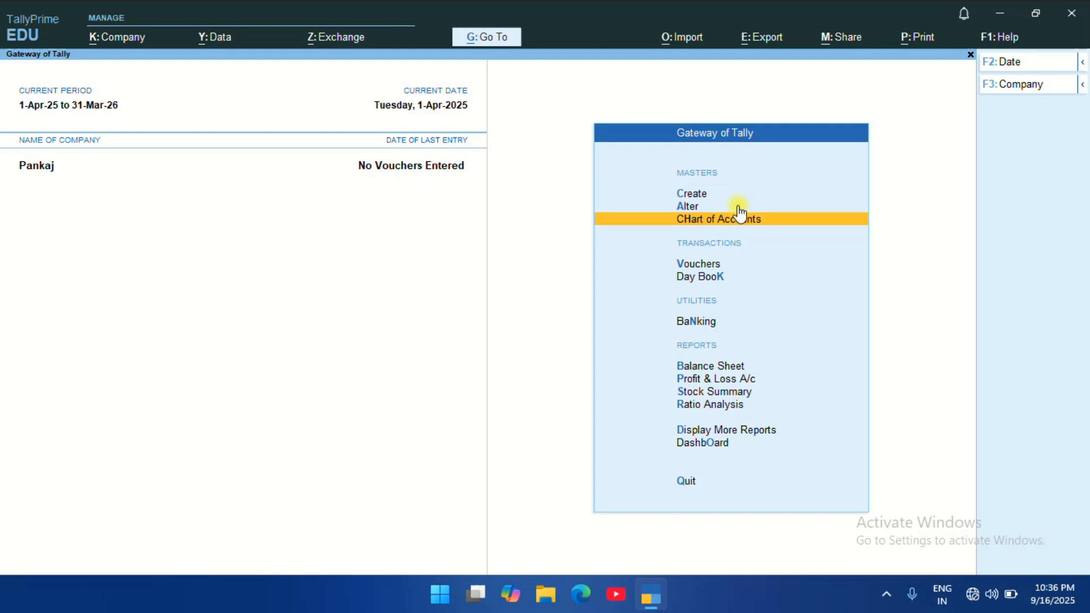
pyautogui.click(739, 210)
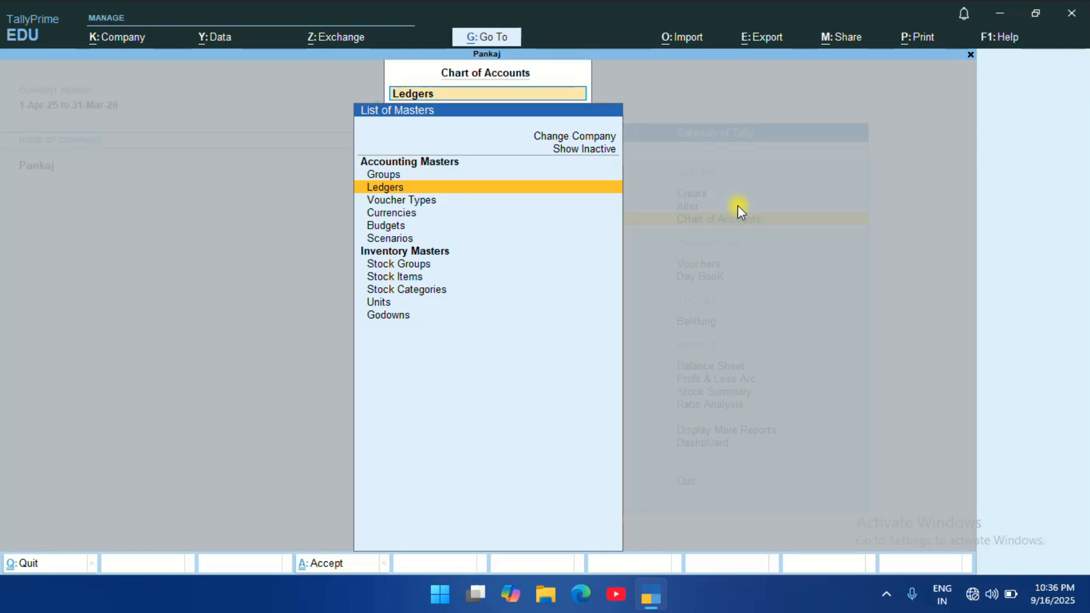
pyautogui.press('Return')
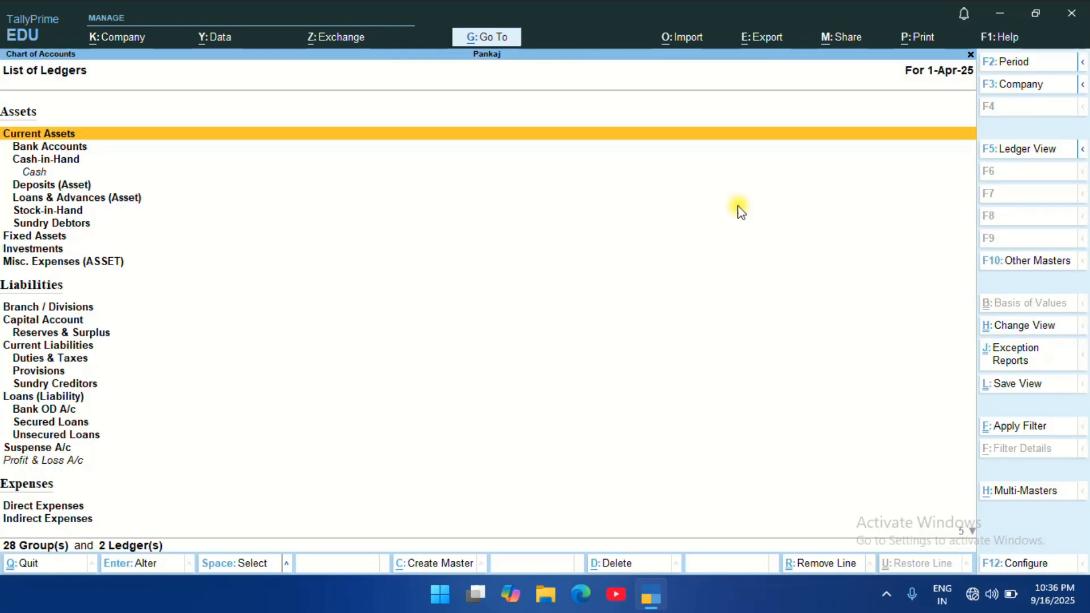
pyautogui.press('F5')
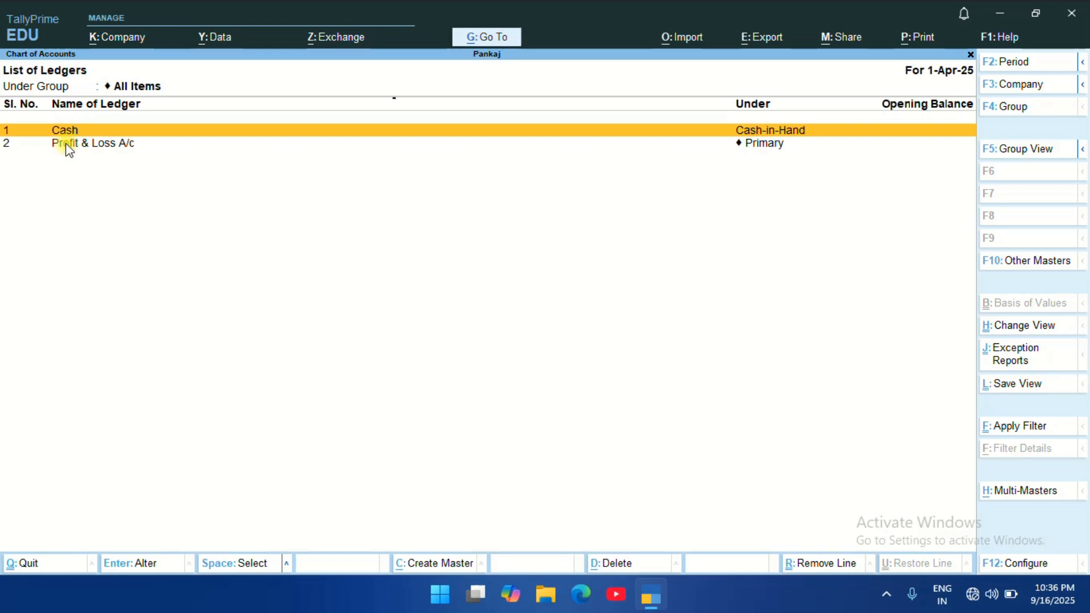
pyautogui.press('Escape')
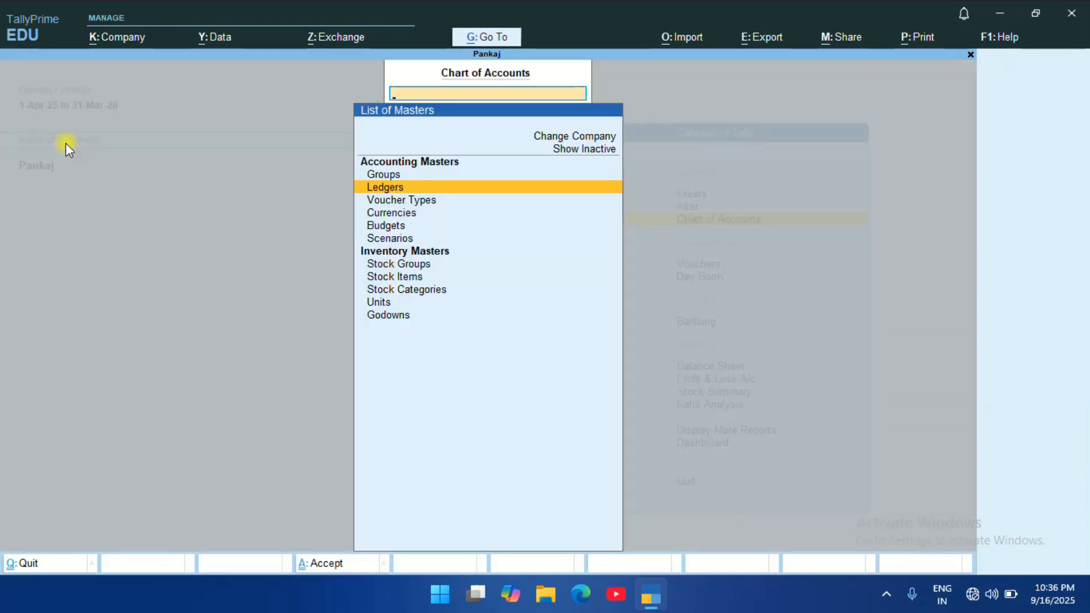
pyautogui.press('Escape')
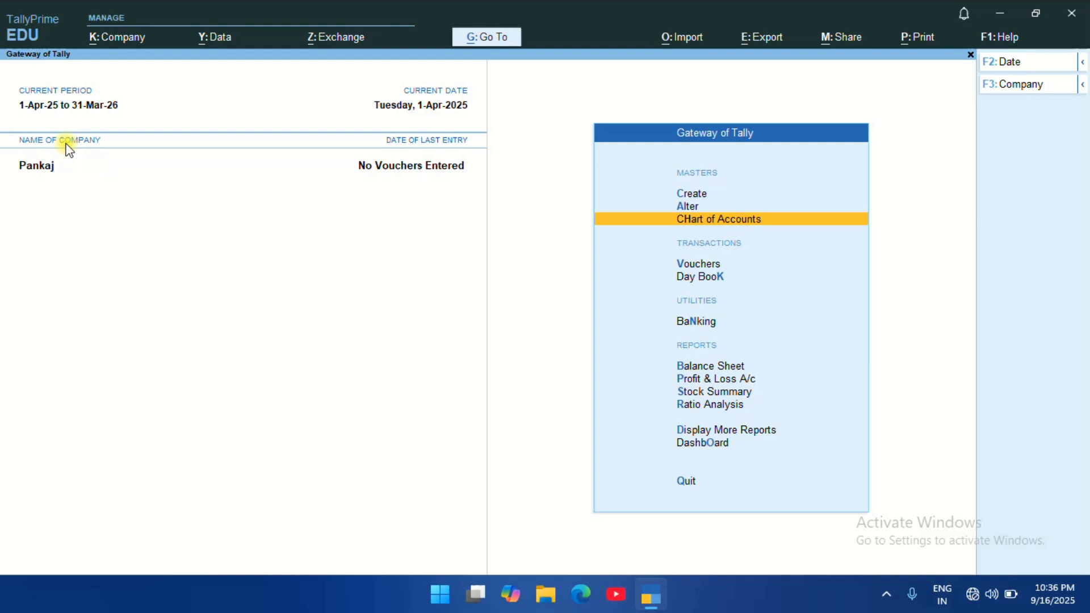
# - Bring up the list of masters available for creation and highlight Ledger under Accounting Masters
pyautogui.press('Up')
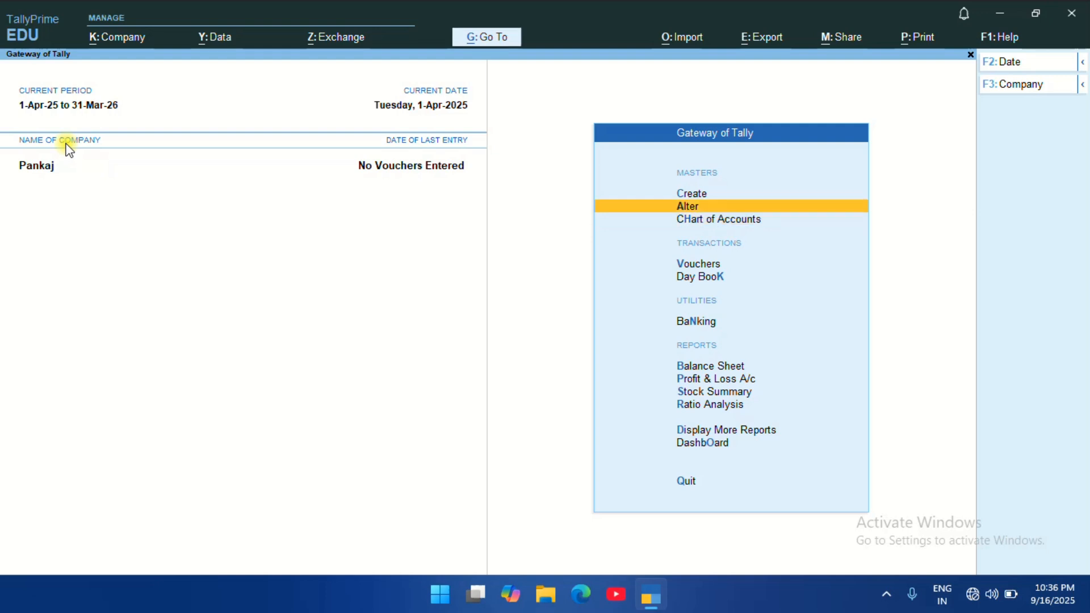
pyautogui.press('Up')
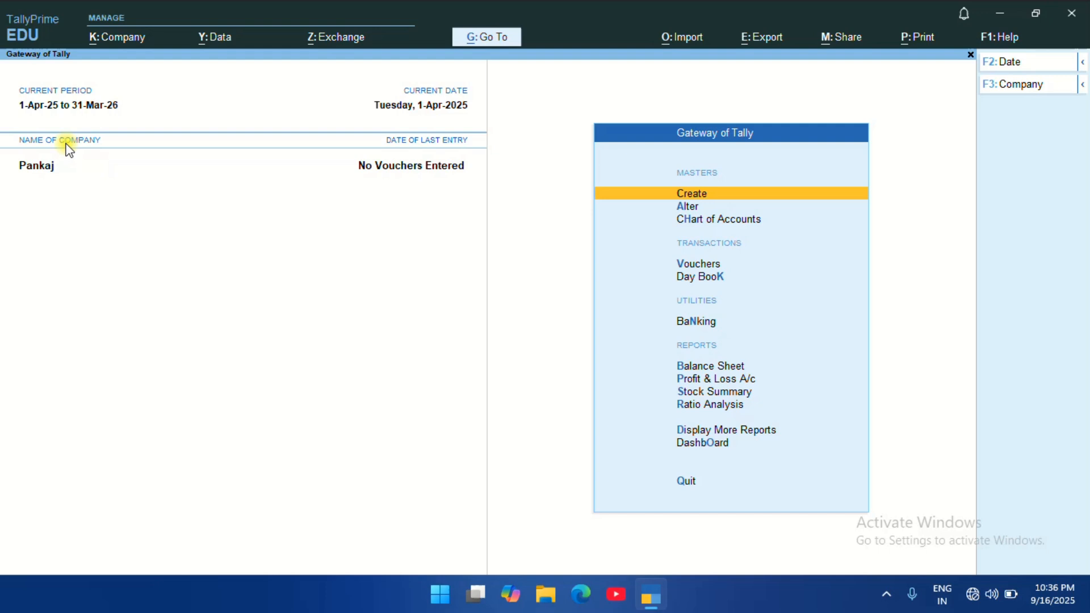
pyautogui.press('Return')
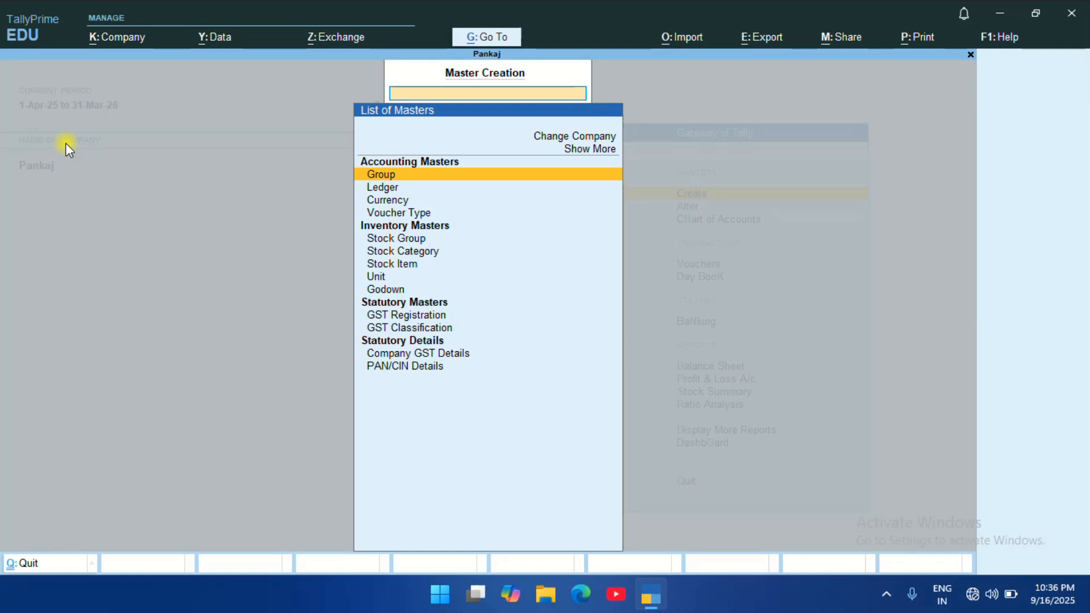
pyautogui.press('Down')
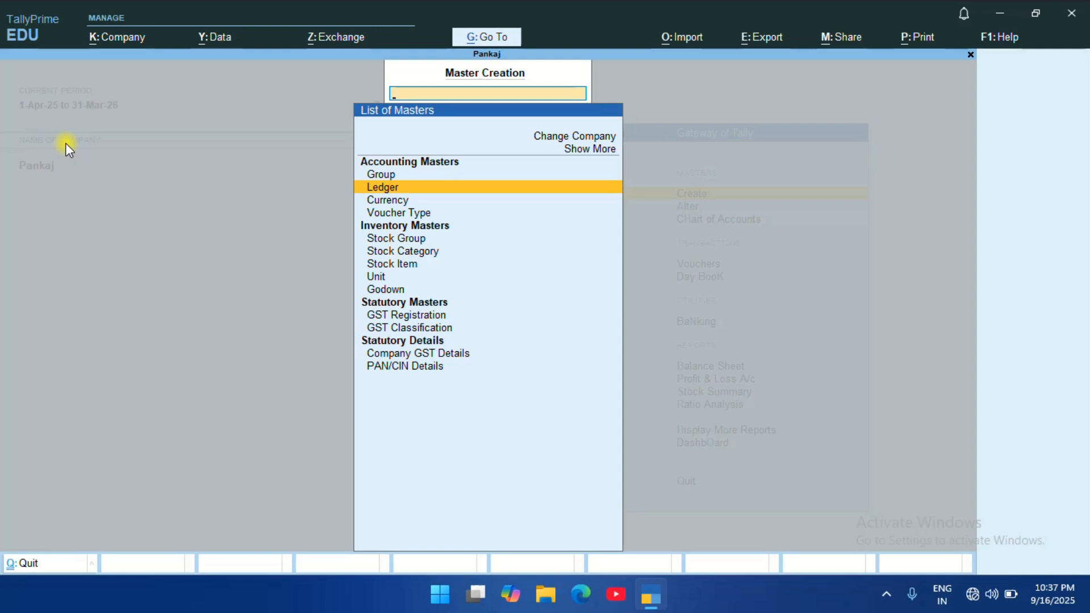
pyautogui.press('Return')
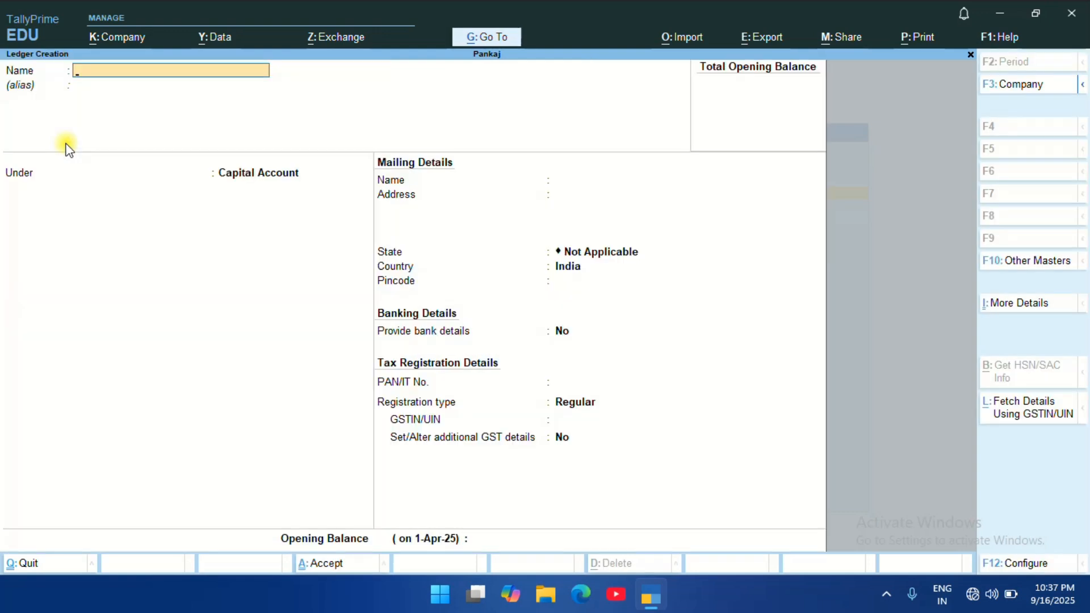
pyautogui.press('Escape')
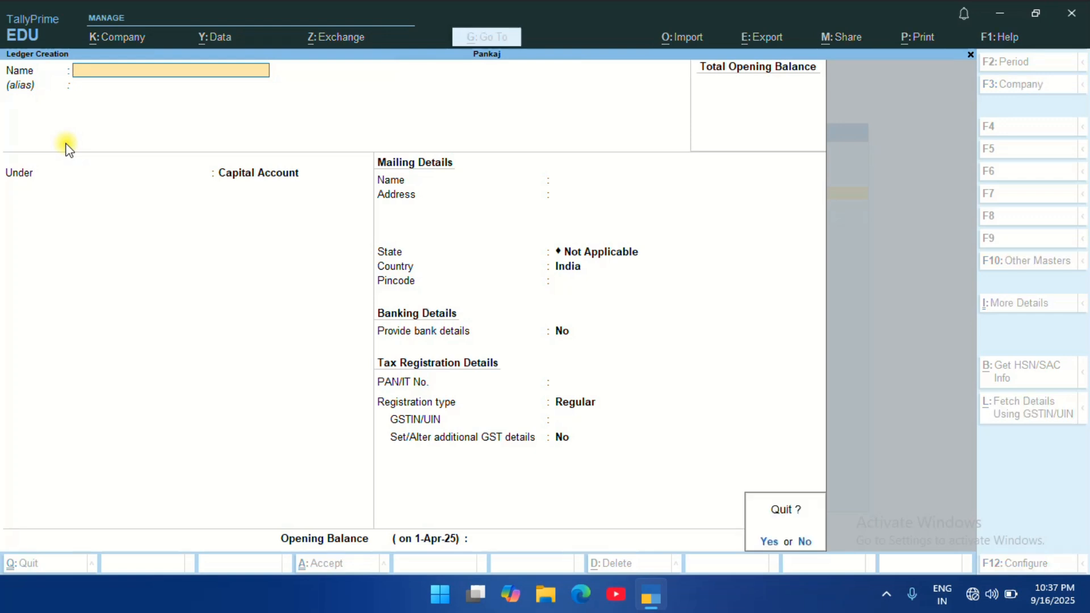
pyautogui.press('y')
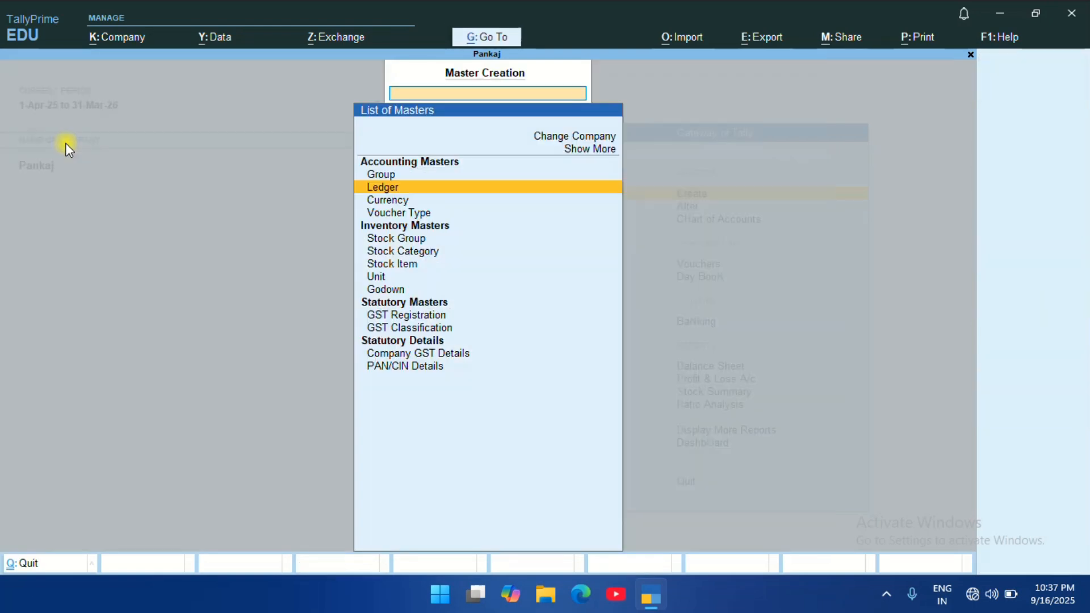
pyautogui.press('Down')
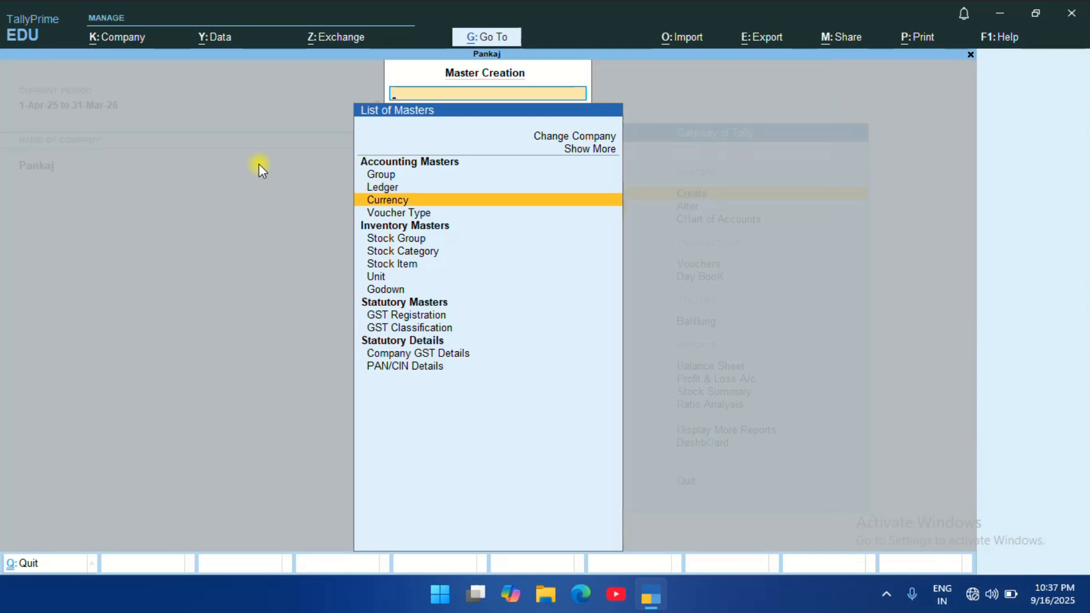
pyautogui.press('Up')
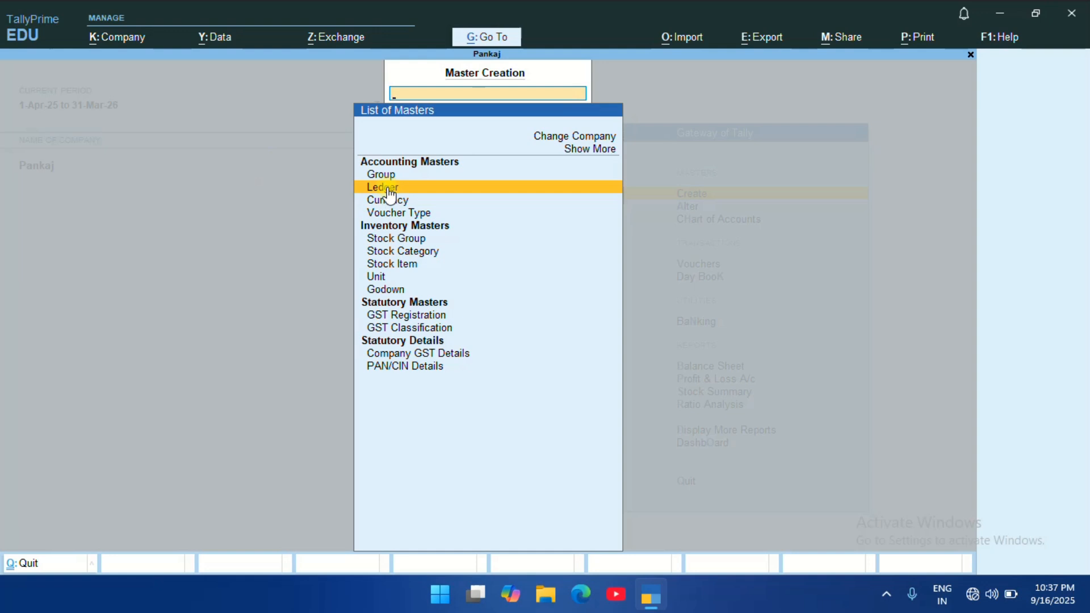
pyautogui.press('Up')
pyautogui.press('Down')
pyautogui.press('Down')
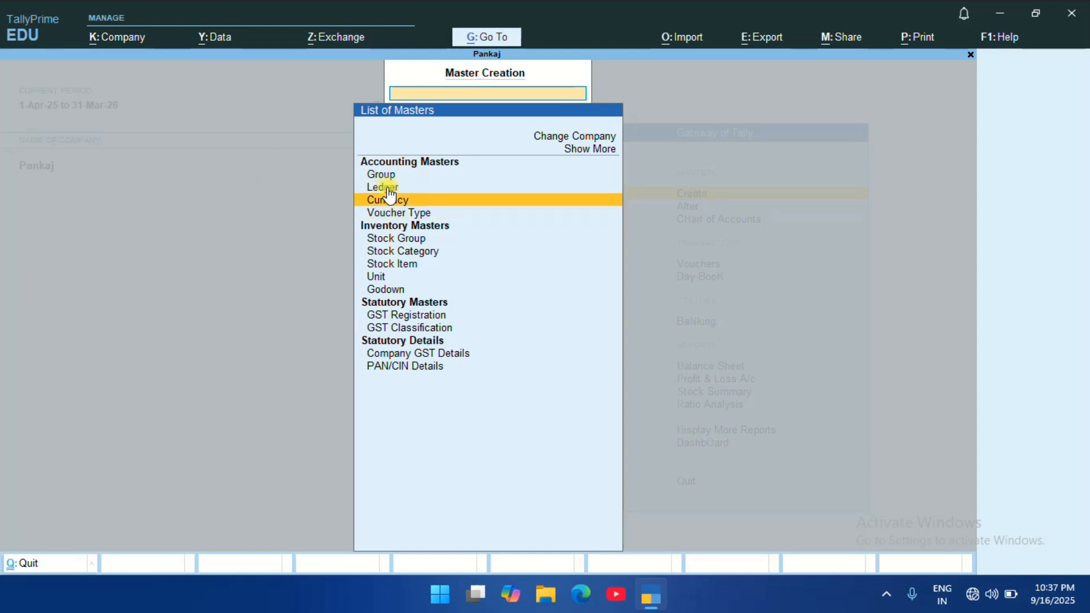
pyautogui.press('Up')
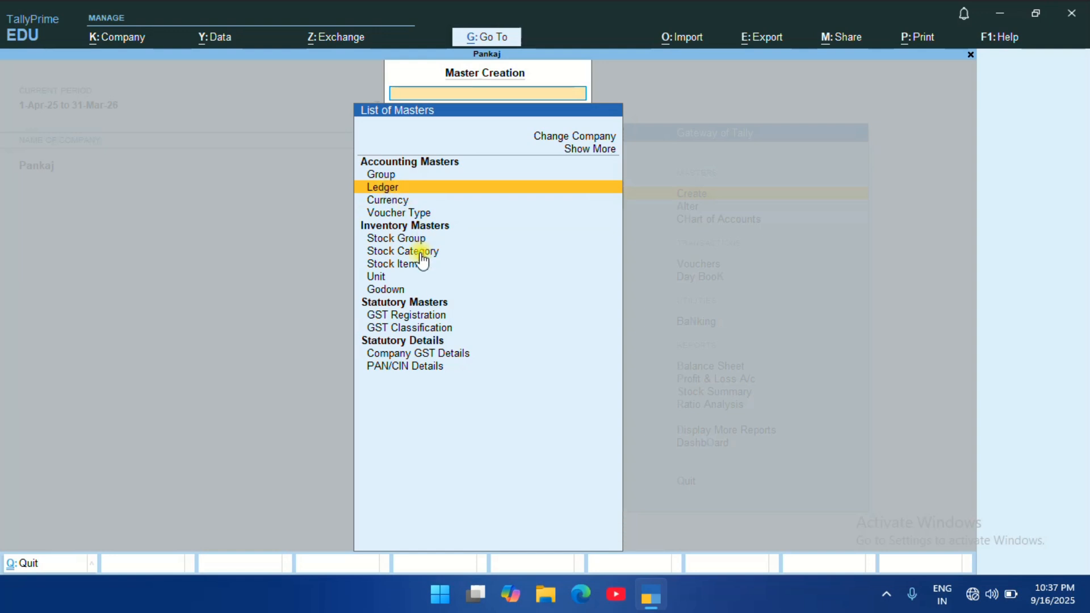
# - Start a new ledger, enter the party's name as the ledger name and leave the alias blank
pyautogui.press('Return')
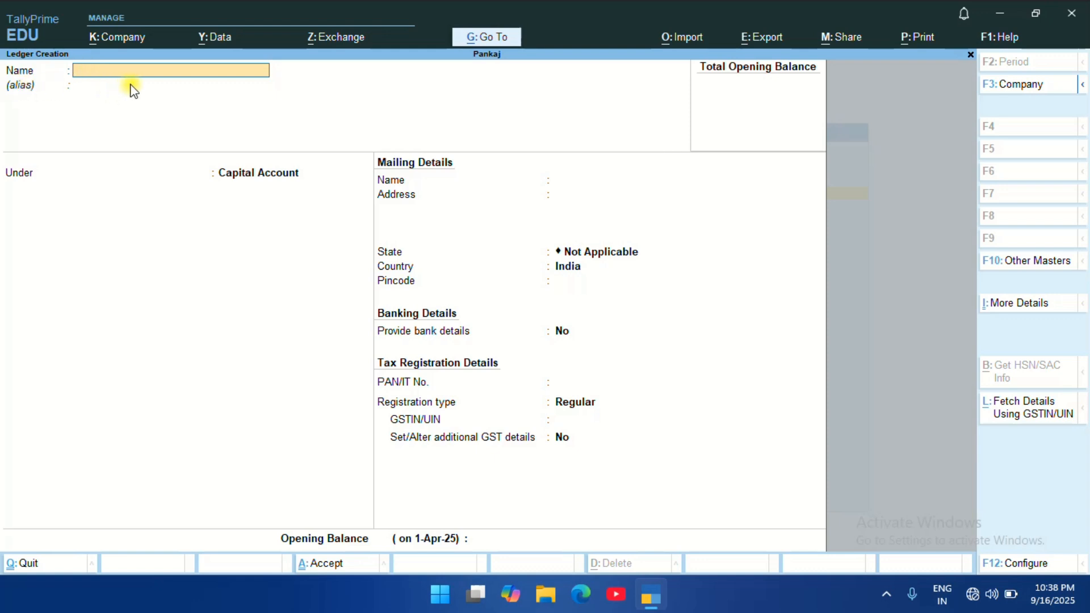
pyautogui.write('Ashish')
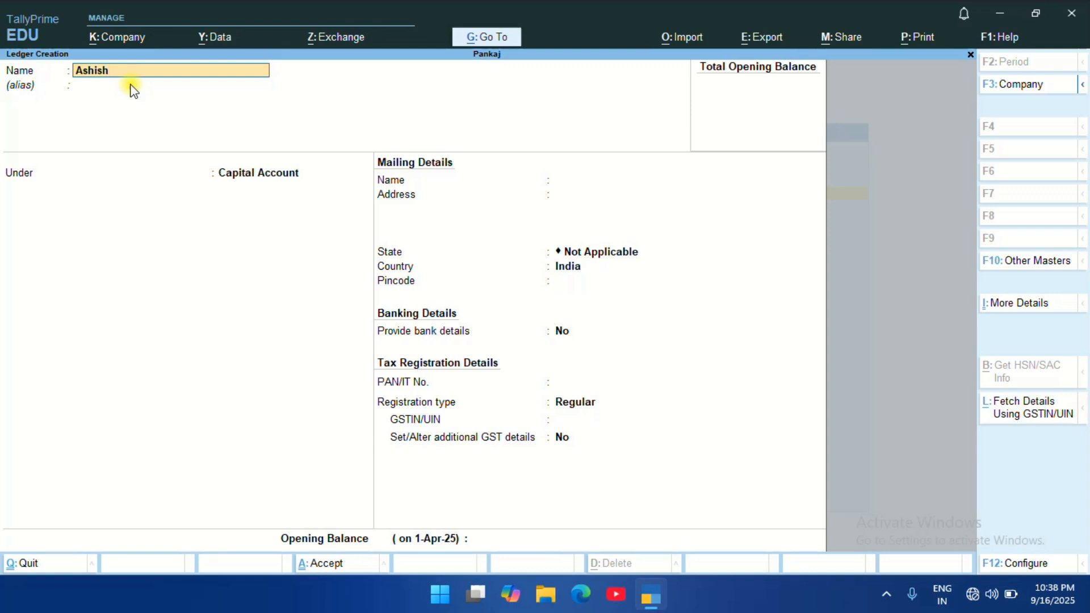
pyautogui.press('Return')
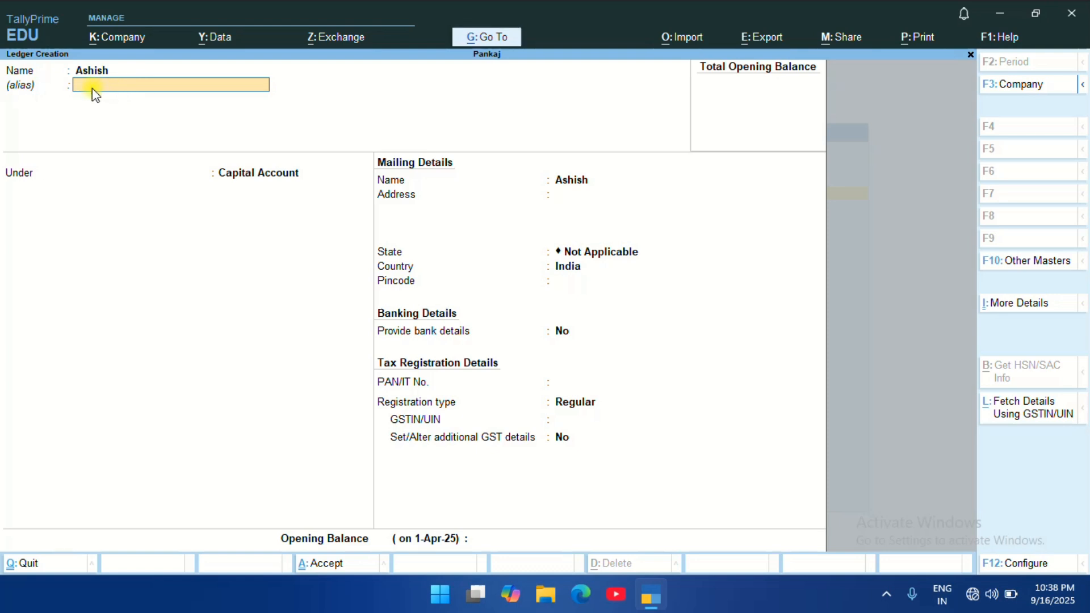
pyautogui.press('Return')
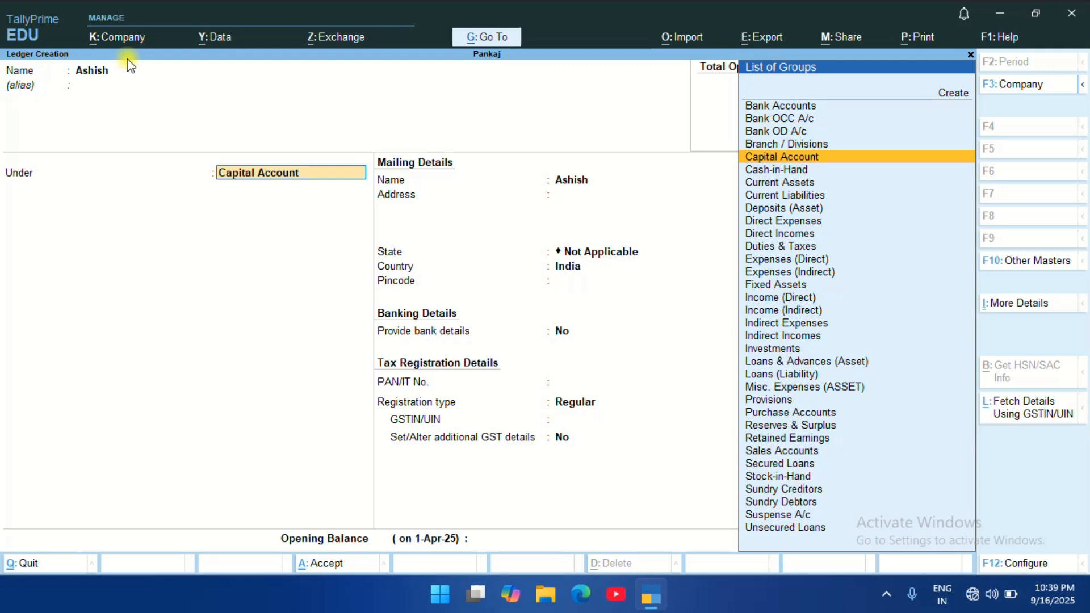
# - Place the new ledger under the Sundry Debtors group and set Maintain balances bill-by-bill to No
pyautogui.write('S')
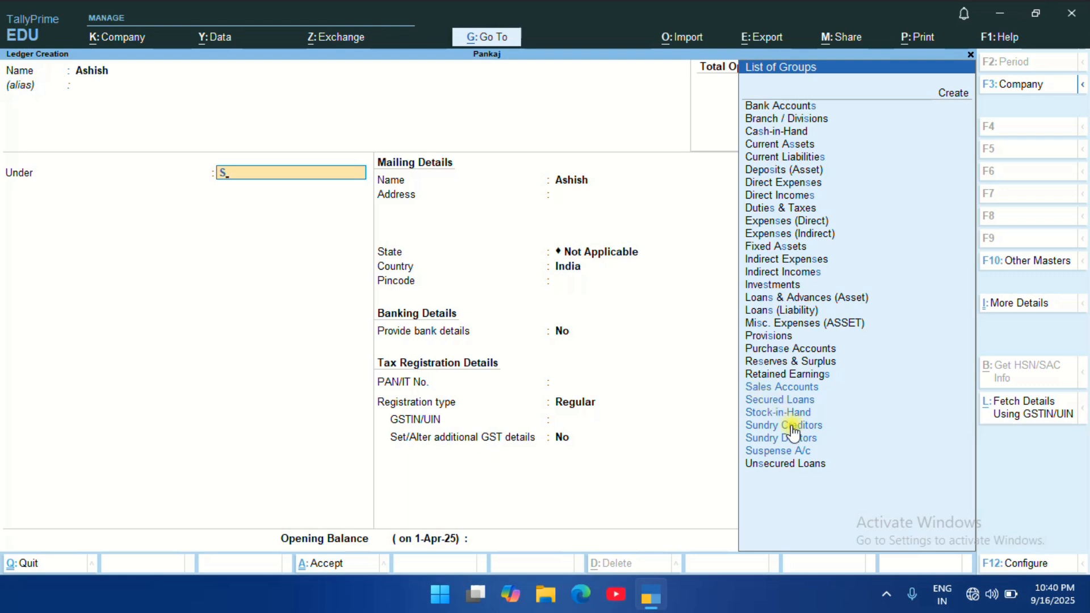
pyautogui.click(769, 440)
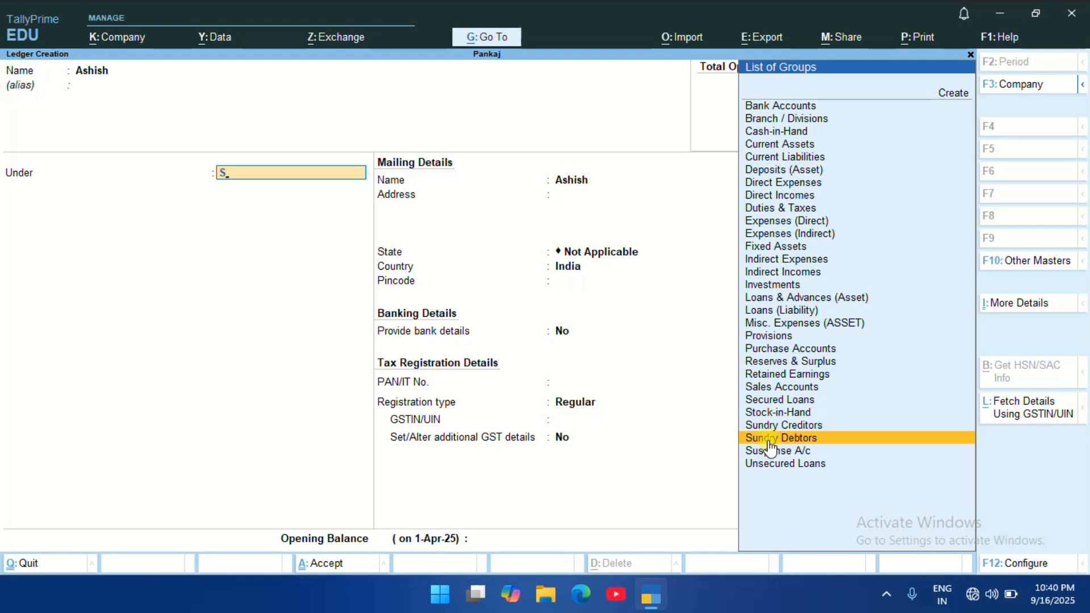
pyautogui.click(770, 441)
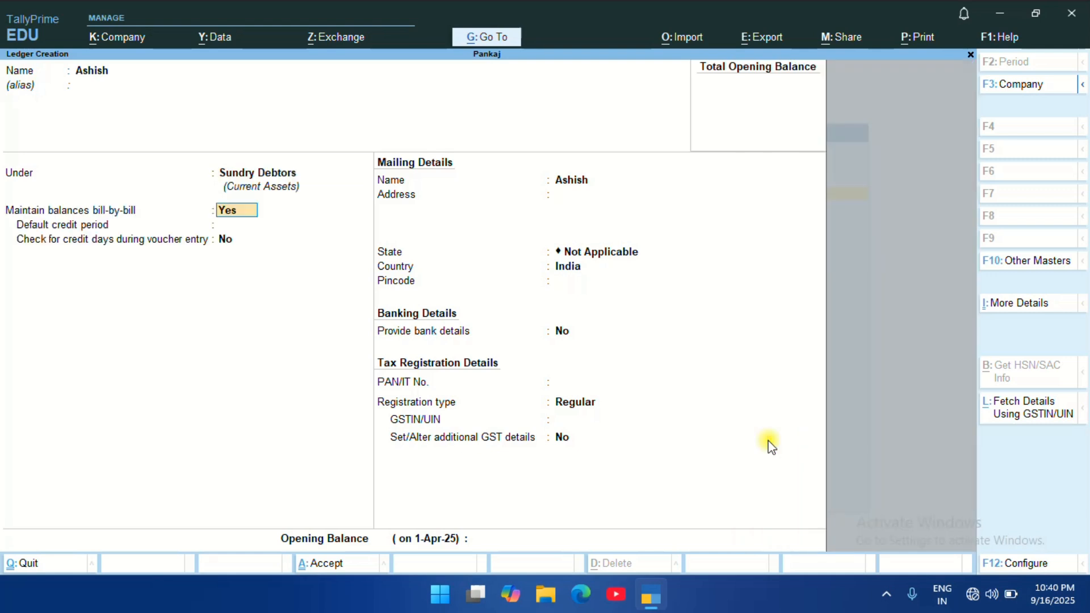
pyautogui.write('n')
pyautogui.press('Return')
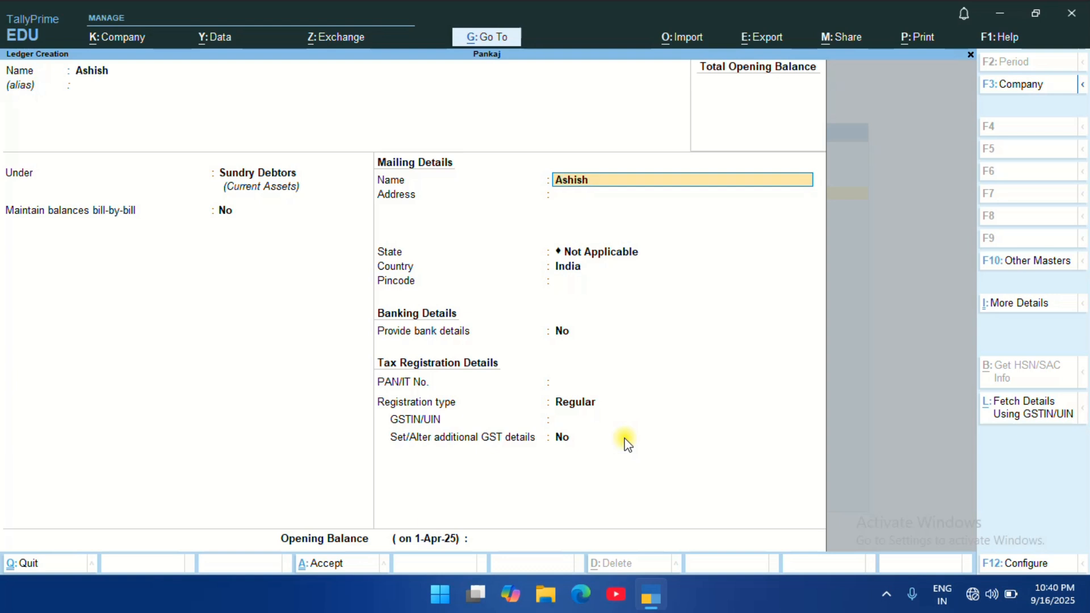
# - Keep the ledger's state as Not Applicable, country India, no bank details and Regular registration type, leave the other fields blank, and save the ledger
pyautogui.press('Return')
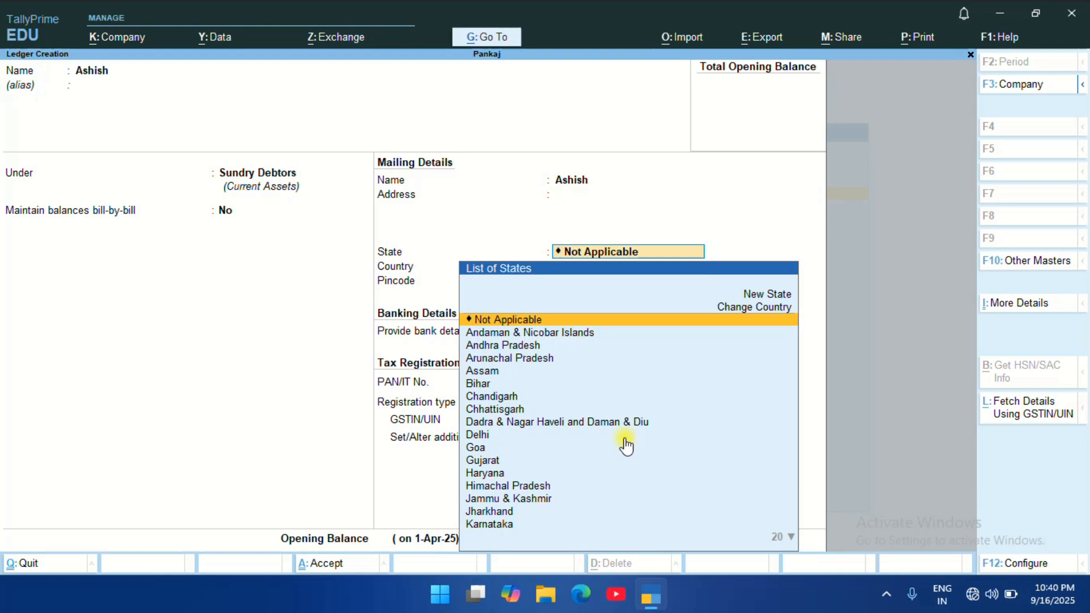
pyautogui.press('Return')
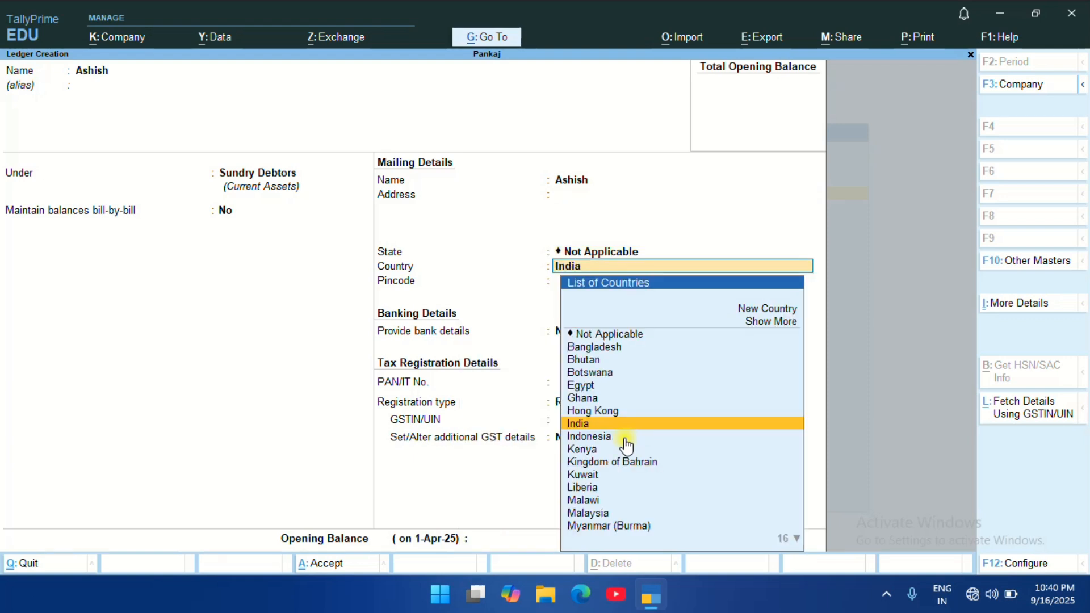
pyautogui.press('Return')
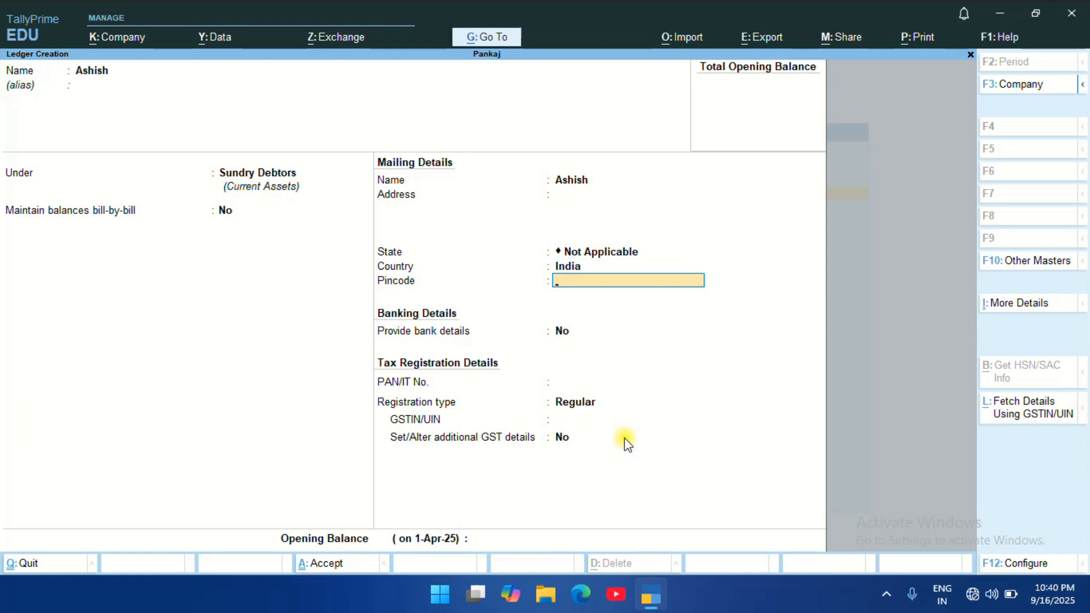
pyautogui.press('ctrl')
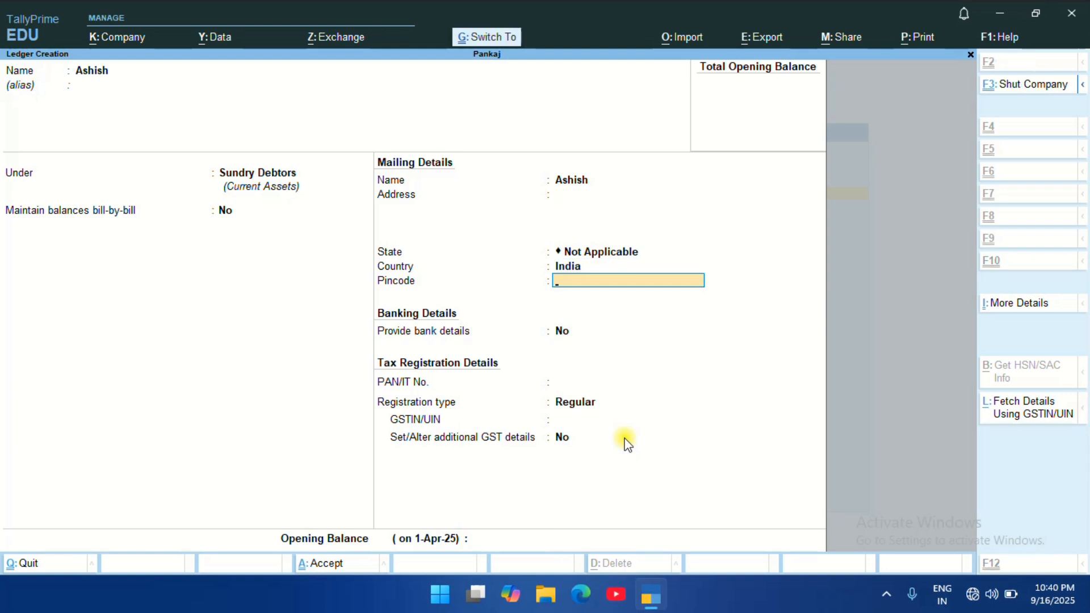
pyautogui.press('Return')
pyautogui.press('Return')
pyautogui.press('Return')
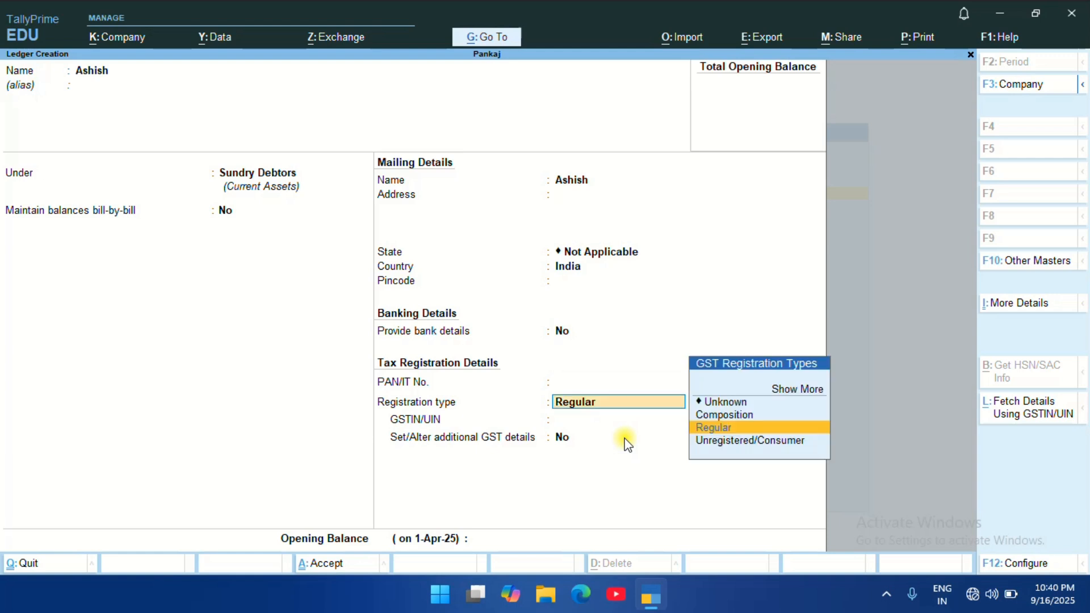
pyautogui.press('Return')
pyautogui.press('Return')
pyautogui.press('Return')
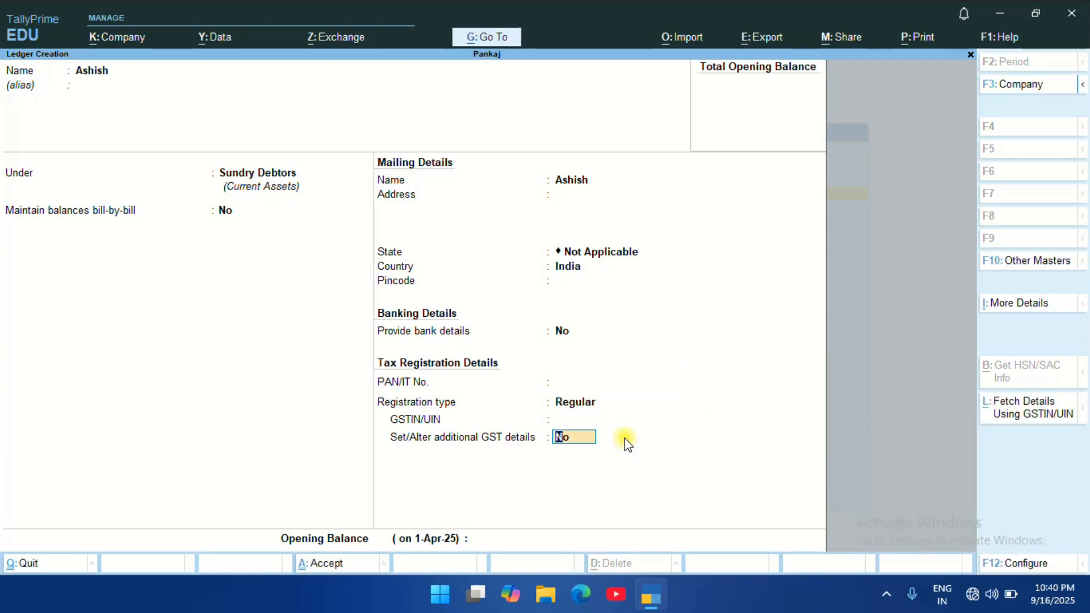
pyautogui.press('Return')
pyautogui.press('Return')
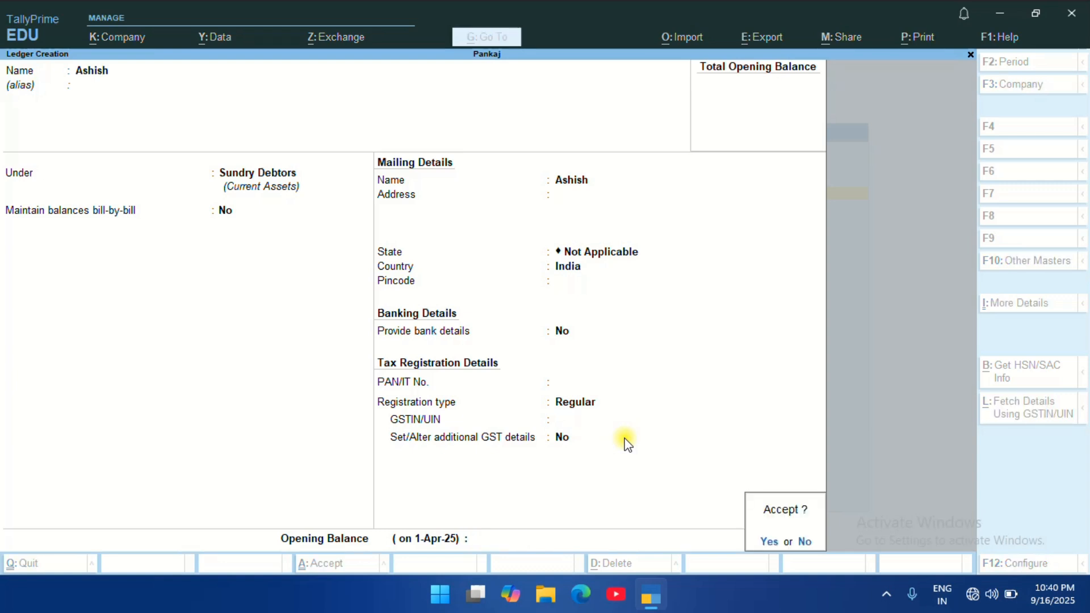
pyautogui.press('Return')
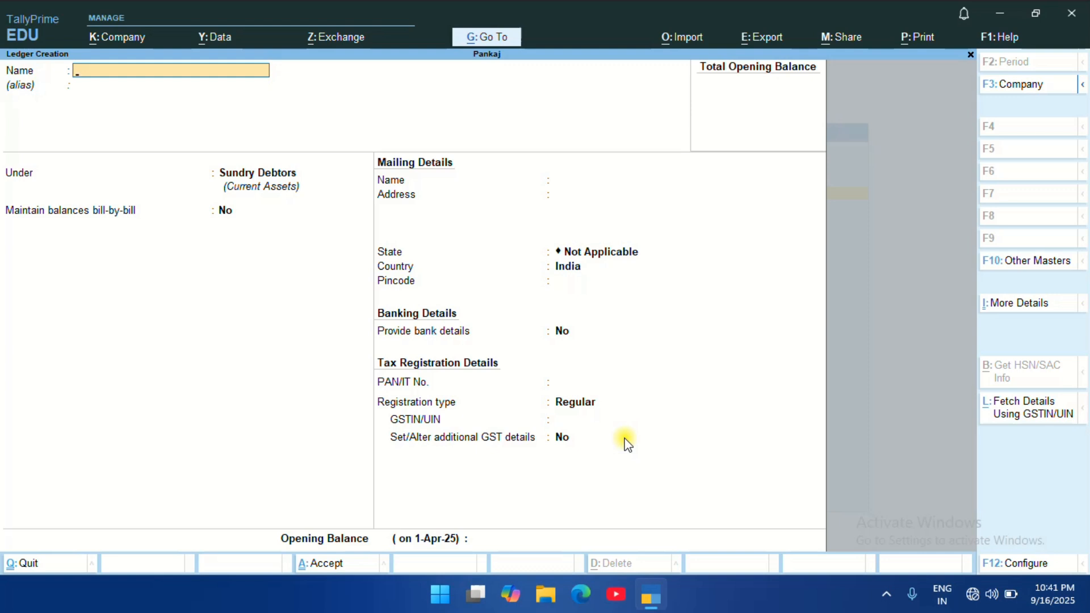
# - Enter the second party's name for another new ledger and leave its alias blank
pyautogui.write('Vish')
pyautogui.write('al')
pyautogui.press('Return')
pyautogui.press('Return')
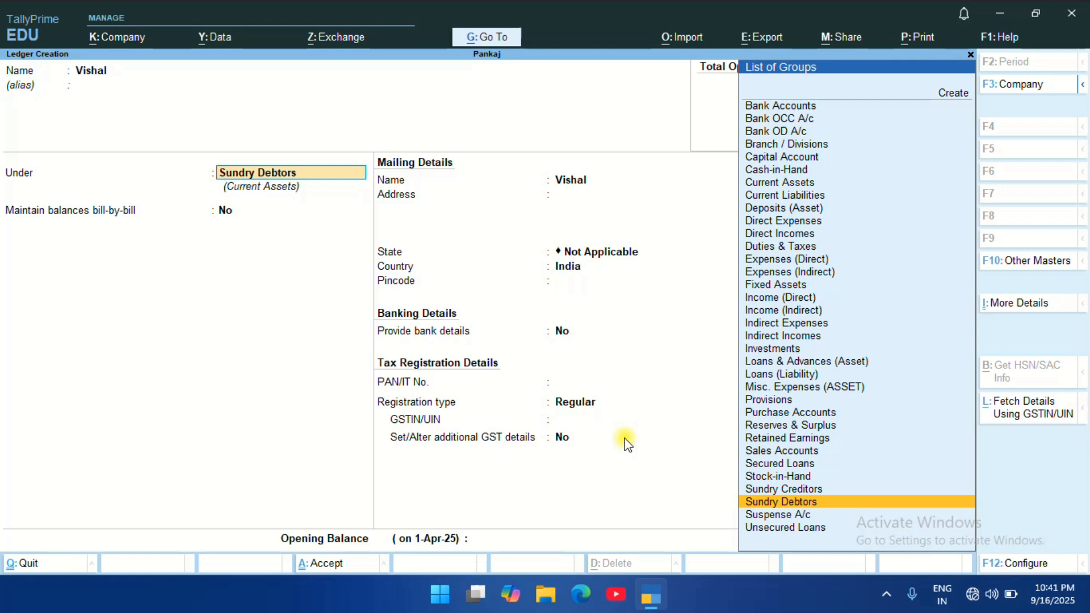
# - Place the second party's ledger under the Sundry Creditors group, set Maintain balances bill-by-bill to No, and save the ledger
pyautogui.write('S')
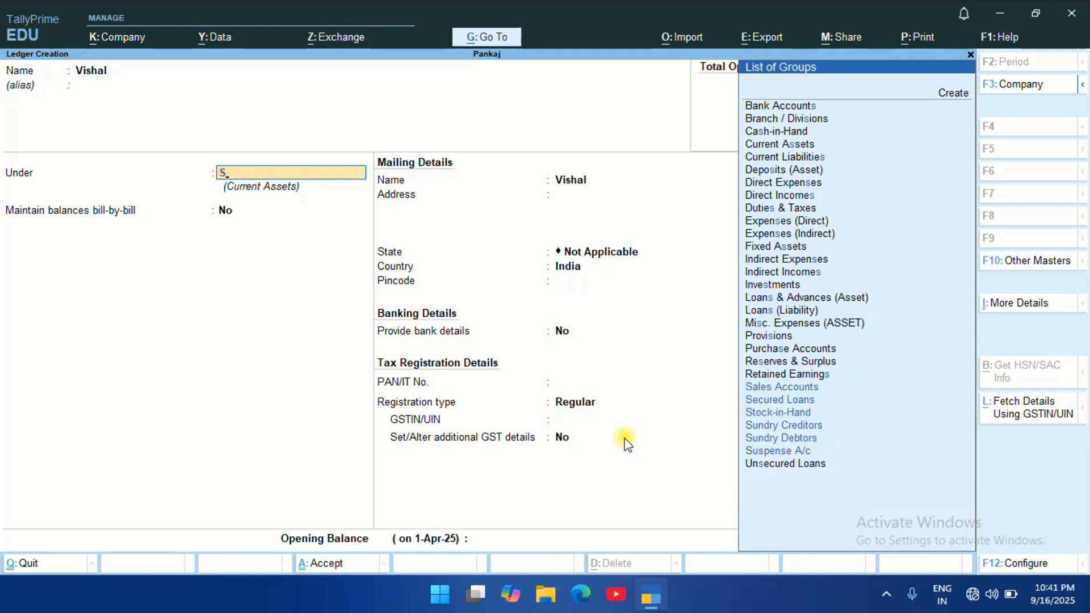
pyautogui.press('Down')
pyautogui.press('Down')
pyautogui.press('Down')
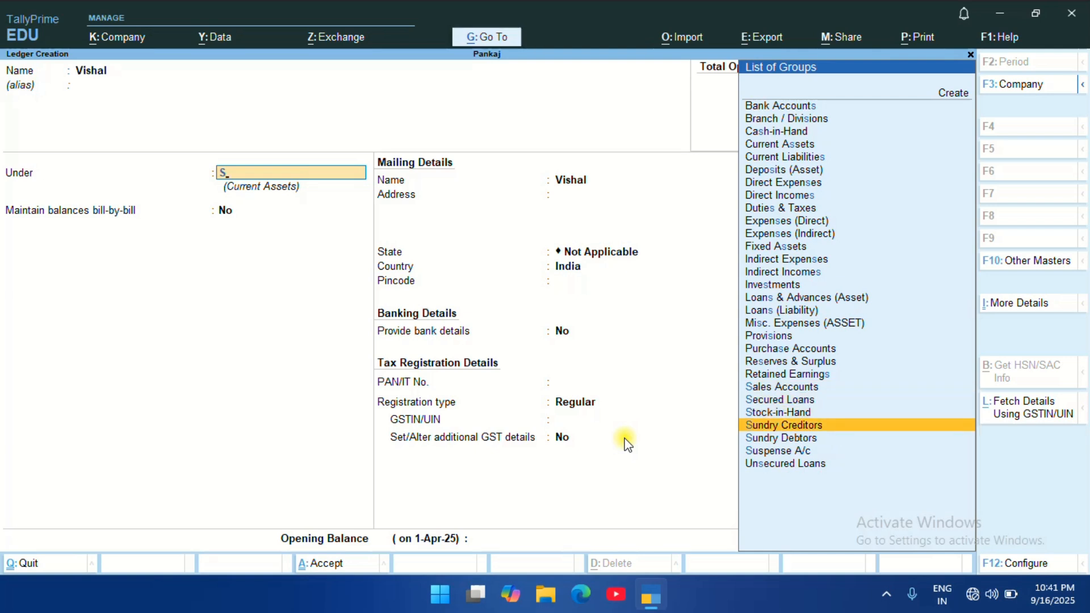
pyautogui.press('Return')
pyautogui.write('n')
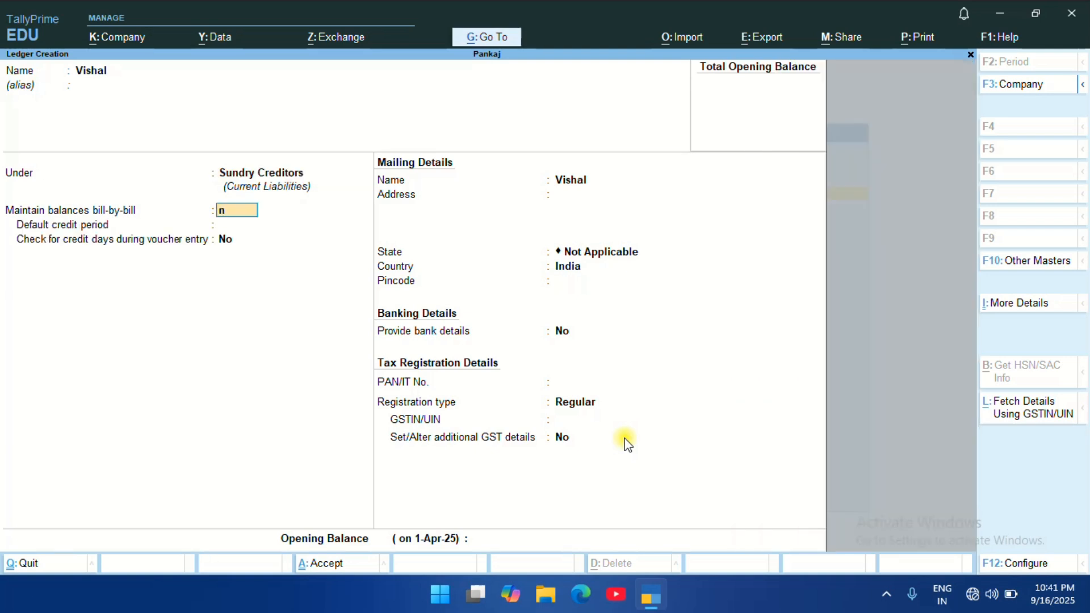
pyautogui.press('Return')
pyautogui.press('ctrl')
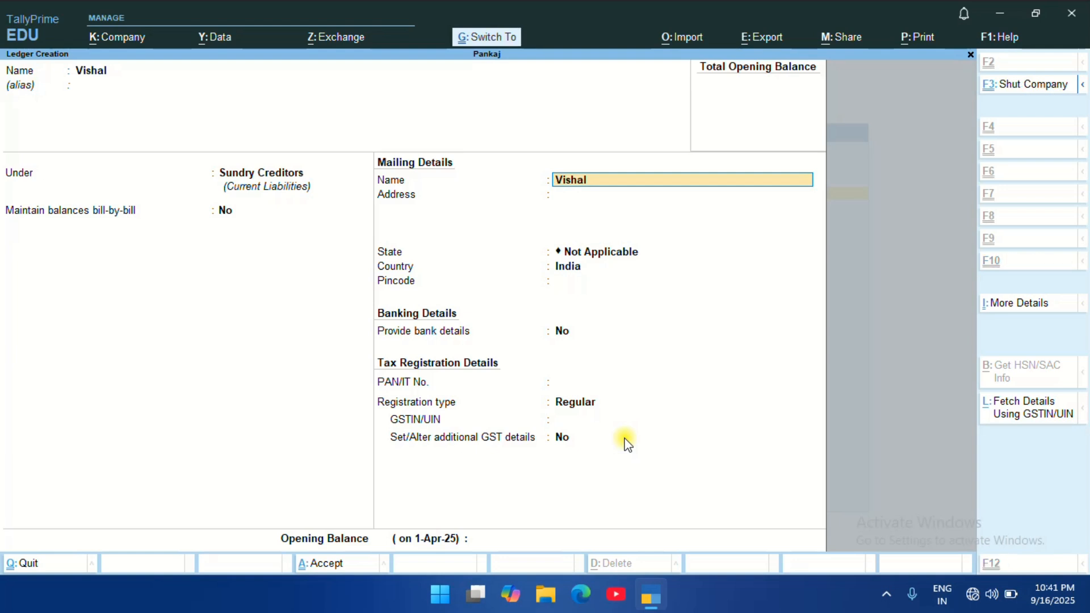
pyautogui.hotkey('ctrl', 'a')
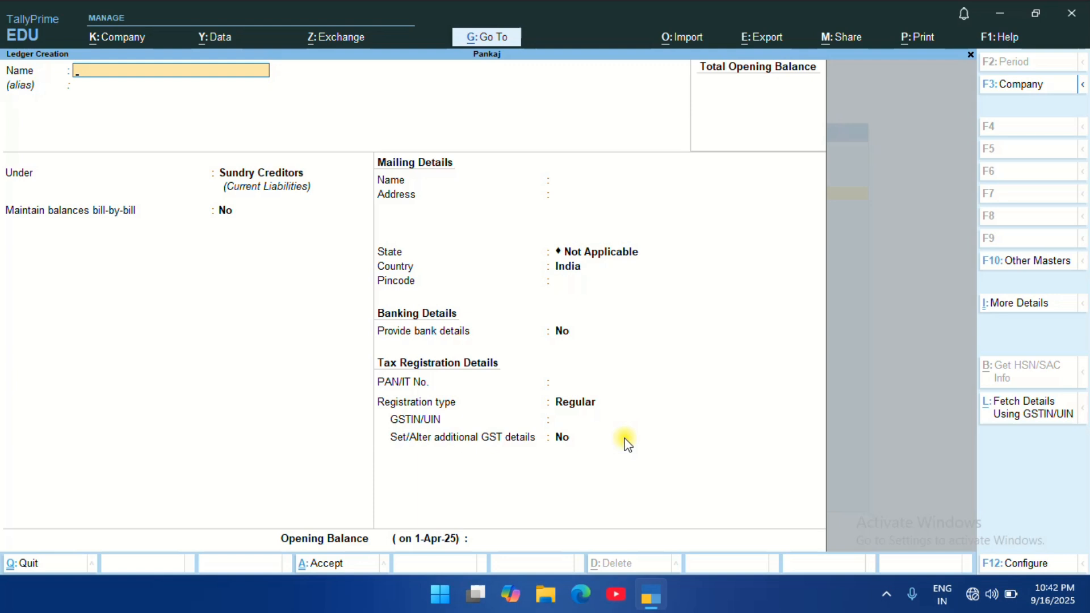
# - Name another new ledger Computer, leave its alias blank, and place it under the Fixed Assets group
pyautogui.write('Computer')
pyautogui.press('Return')
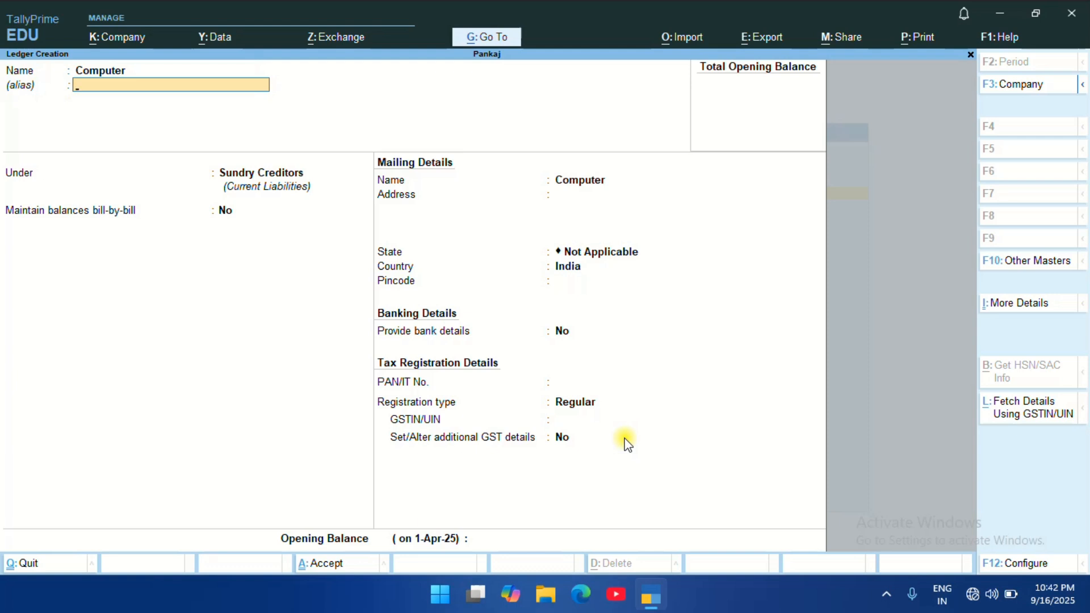
pyautogui.press('Return')
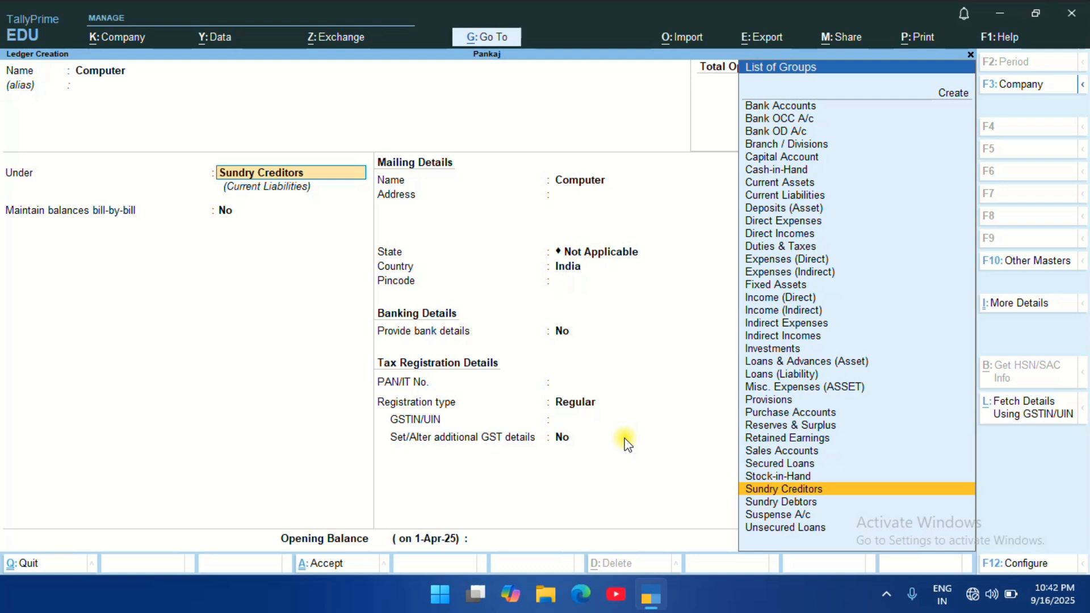
pyautogui.write('F')
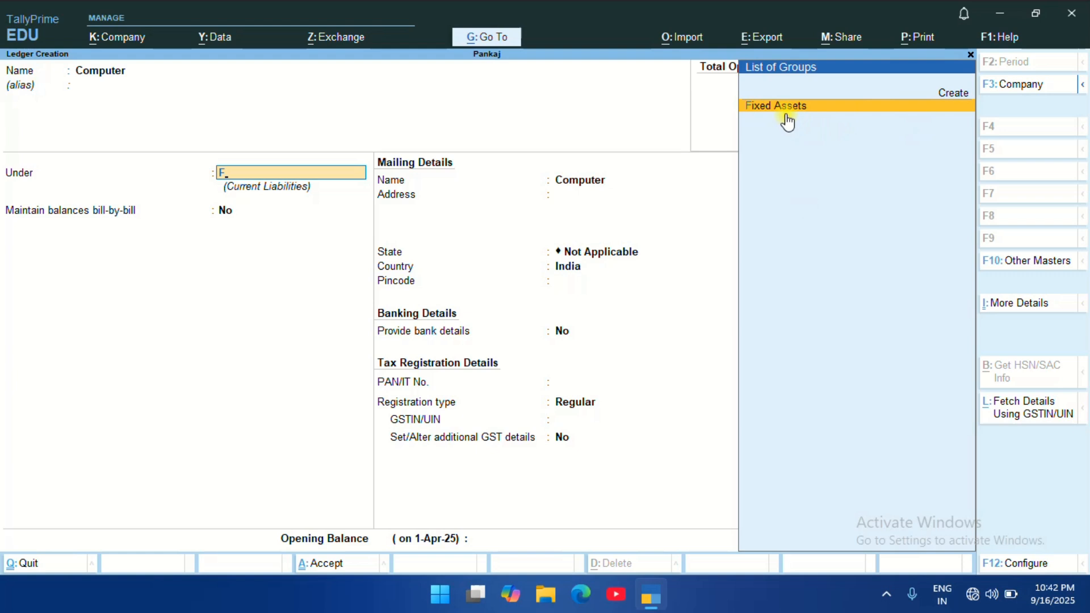
pyautogui.click(786, 112)
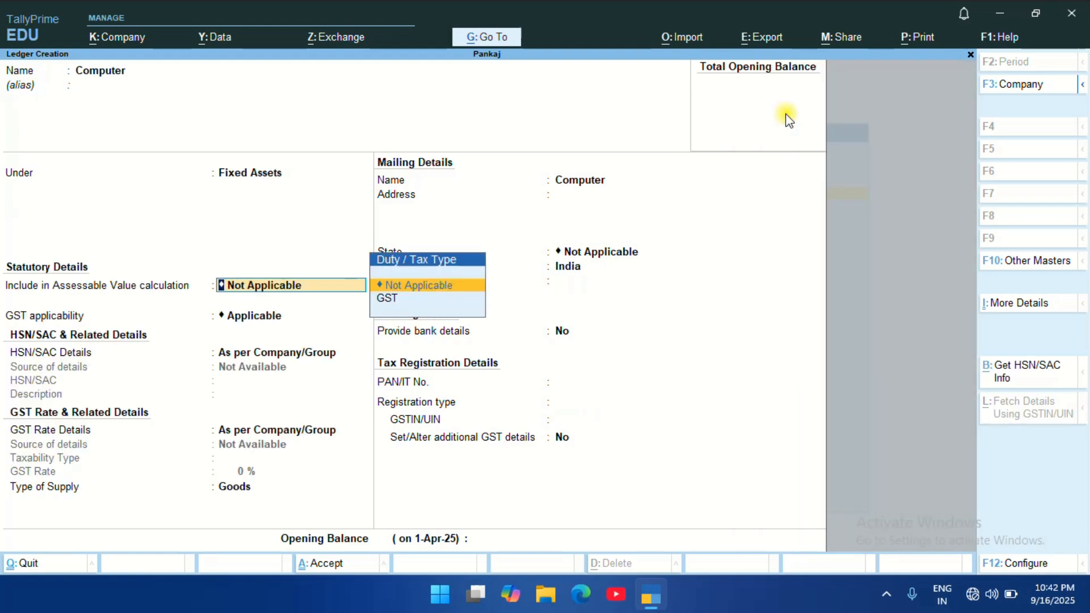
# - Keep the Computer ledger's GST applicability as Applicable, type of supply Goods, state Not Applicable and all other defaults, and save the ledger
pyautogui.press('Return')
pyautogui.press('Return')
pyautogui.press('Return')
pyautogui.press('Return')
pyautogui.press('Return')
pyautogui.press('Return')
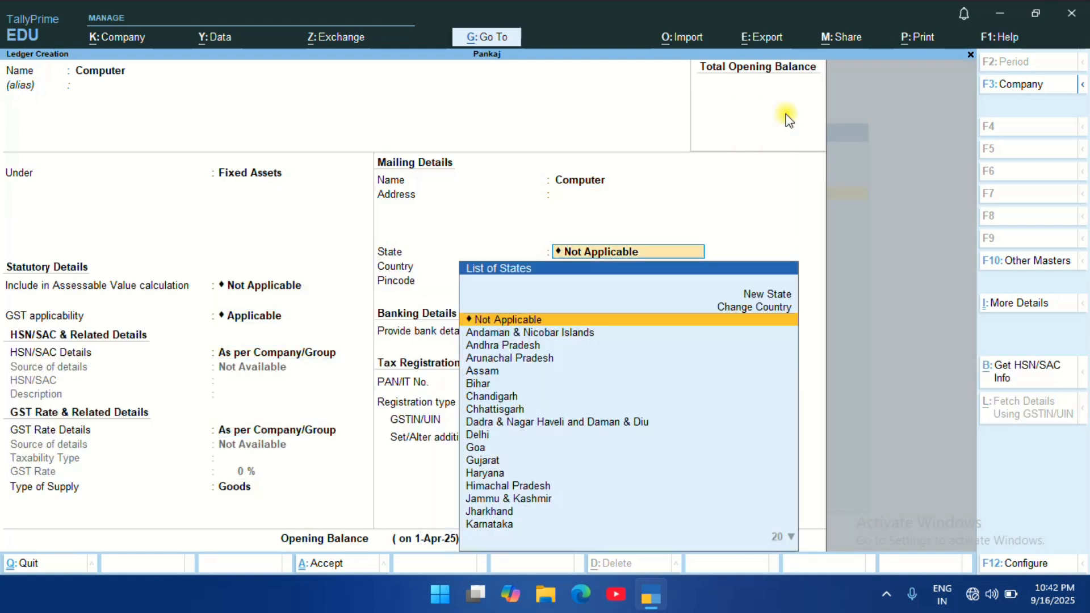
pyautogui.press('Return')
pyautogui.press('Return')
pyautogui.press('Return')
pyautogui.press('Return')
pyautogui.press('Return')
pyautogui.press('Return')
pyautogui.press('Return')
pyautogui.press('Return')
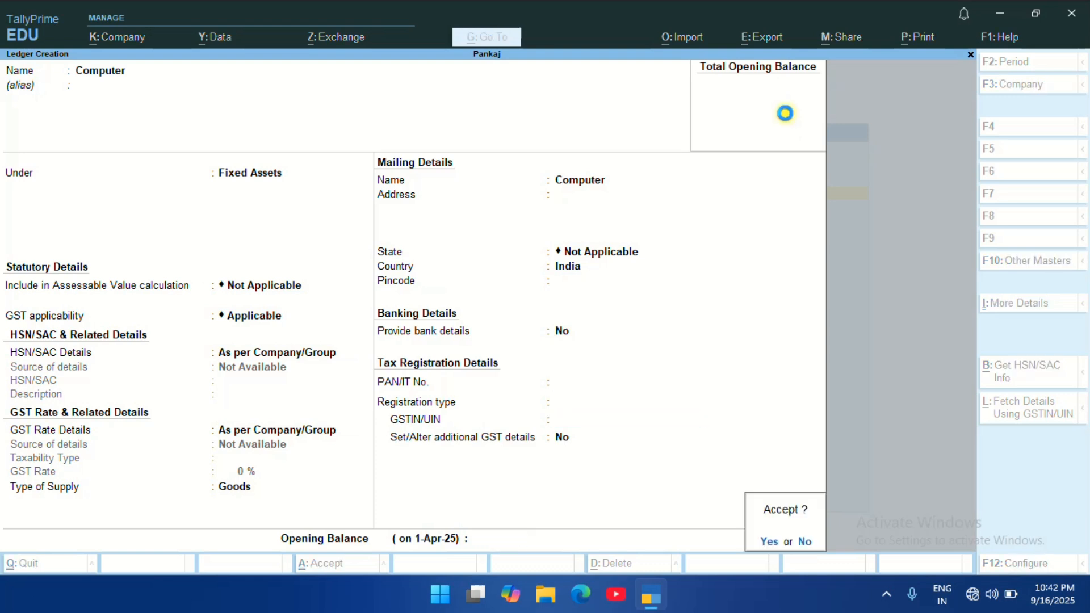
pyautogui.press('Return')
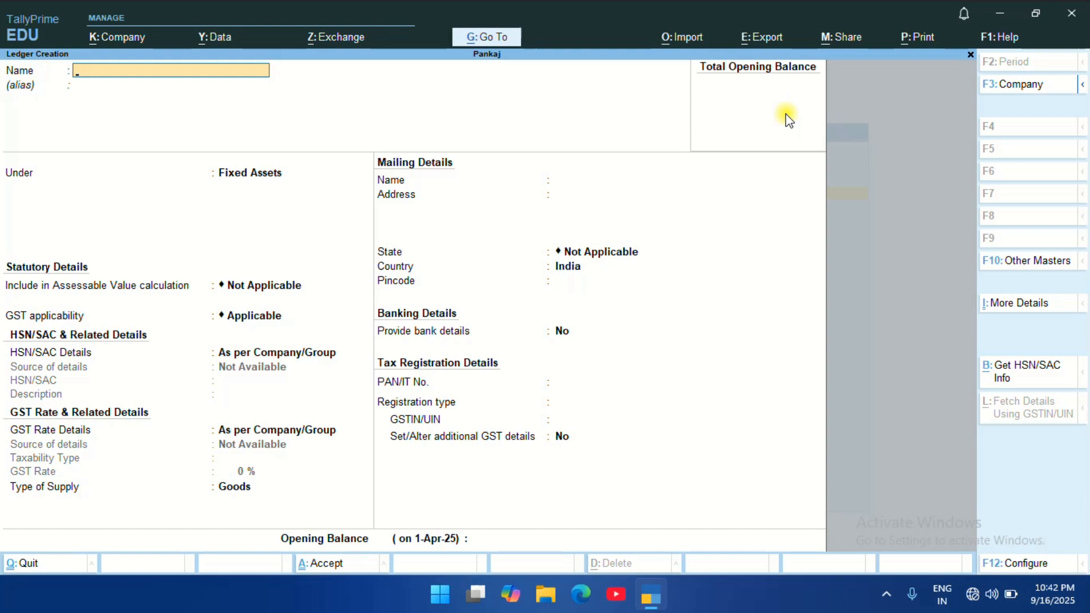
# - Create a Union Bank ledger under the Bank Accounts group without account details, save it, and leave ledger creation
pyautogui.write('Union Bank')
pyautogui.press('Return')
pyautogui.press('Return')
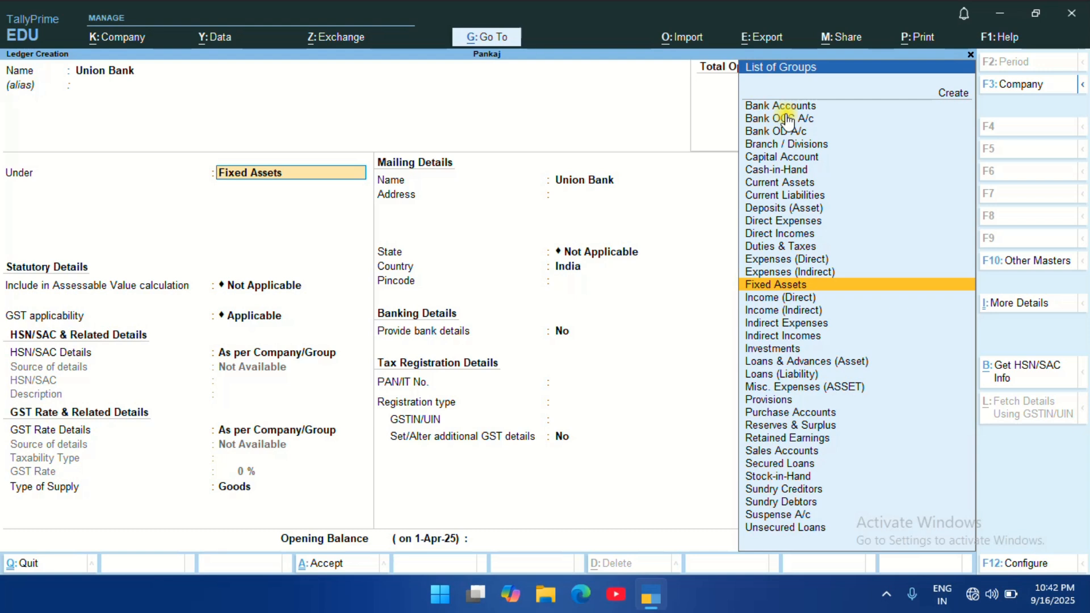
pyautogui.write('B')
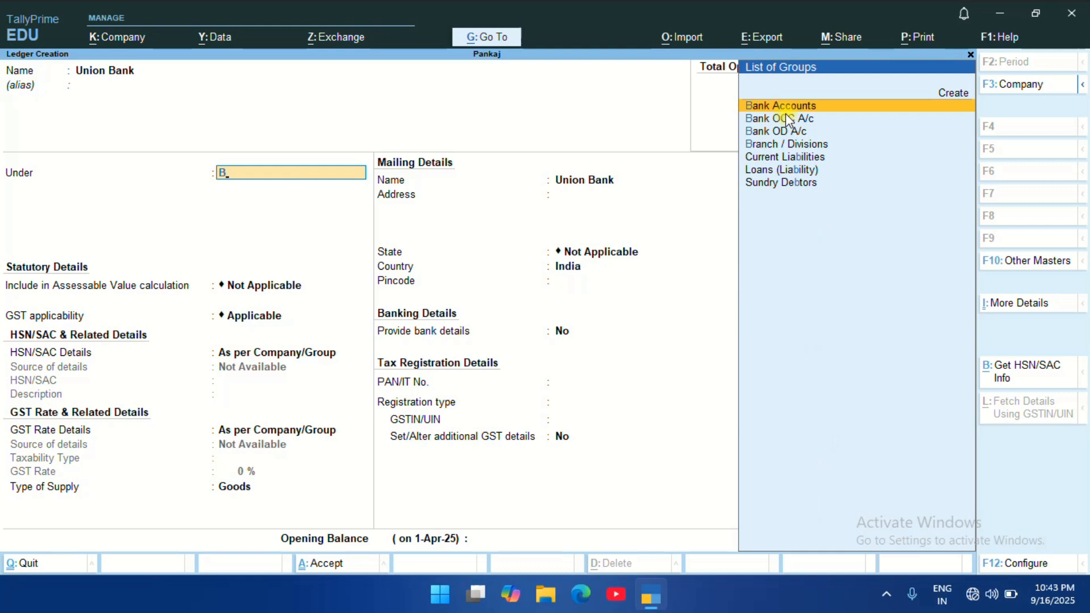
pyautogui.press('Return')
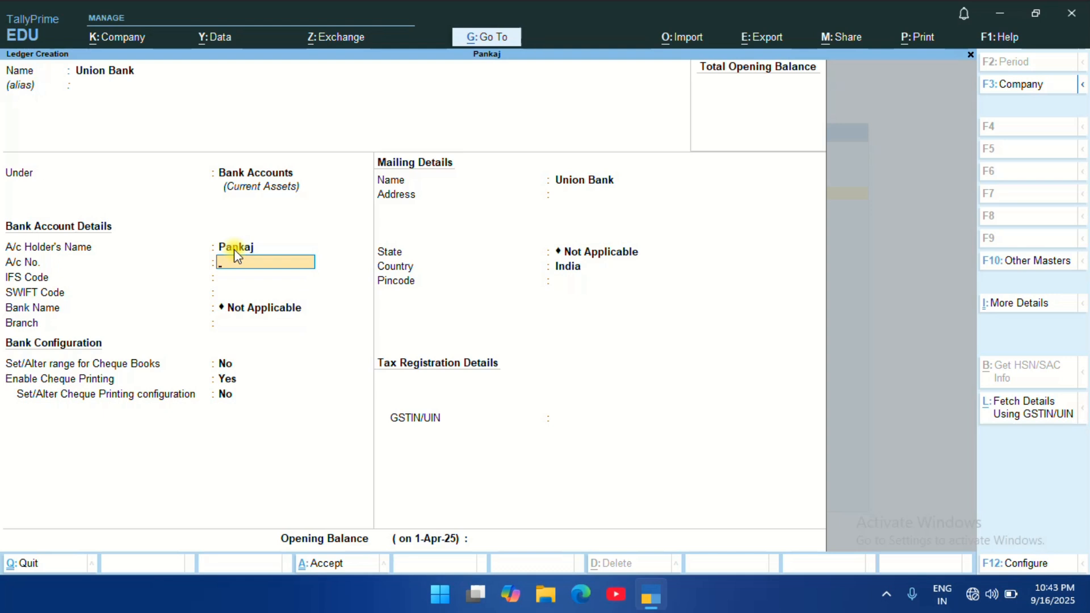
pyautogui.hotkey('ctrl', 'a')
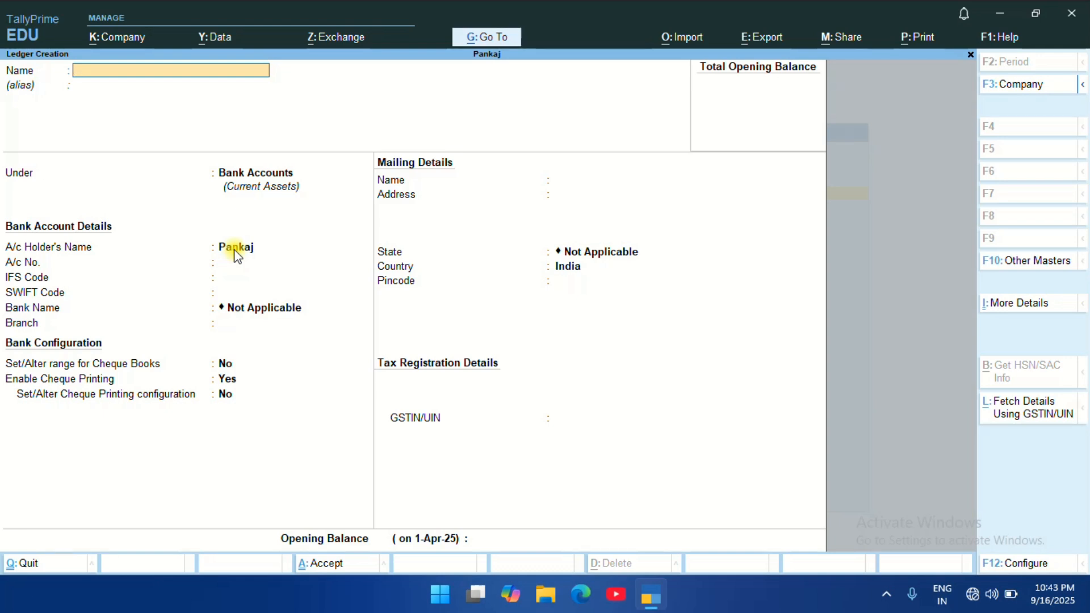
pyautogui.press('Escape')
pyautogui.press('y')
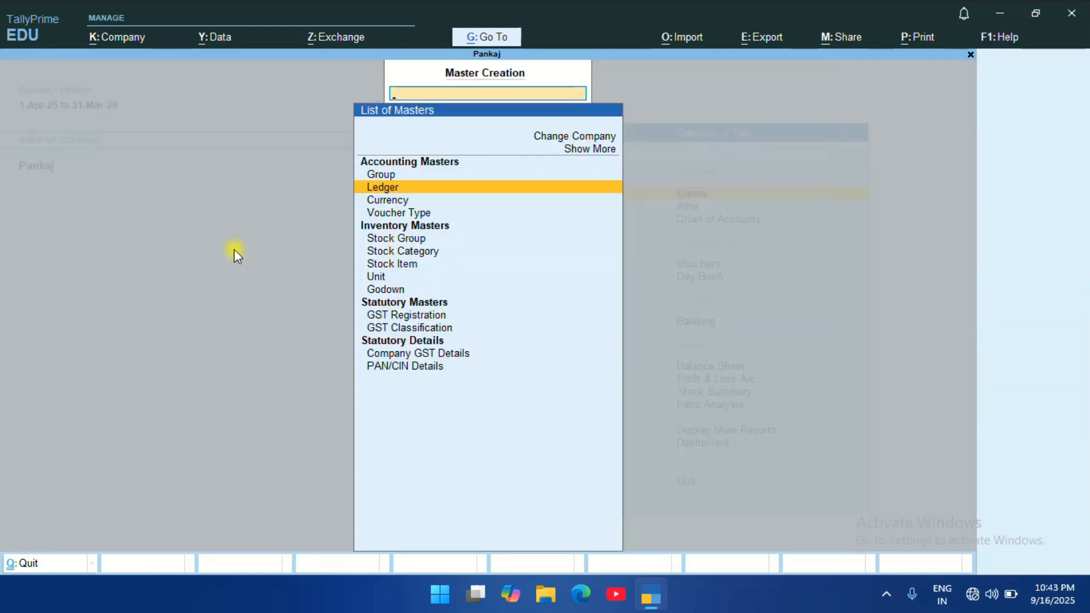
pyautogui.press('Escape')
# - Open the company's list of existing ledgers for alteration
pyautogui.press('Down')
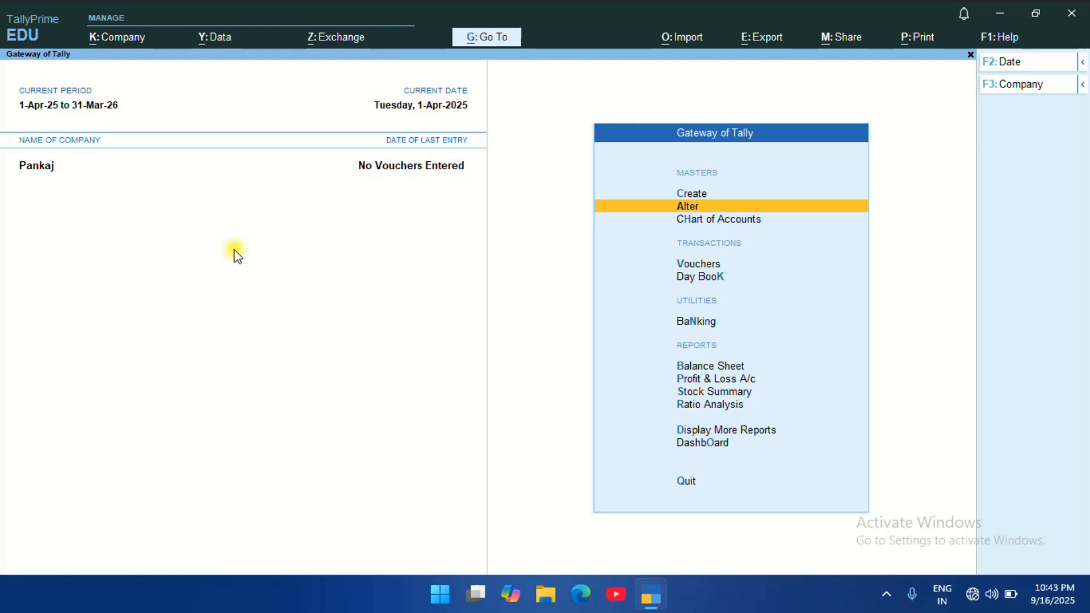
pyautogui.press('Return')
pyautogui.press('Down')
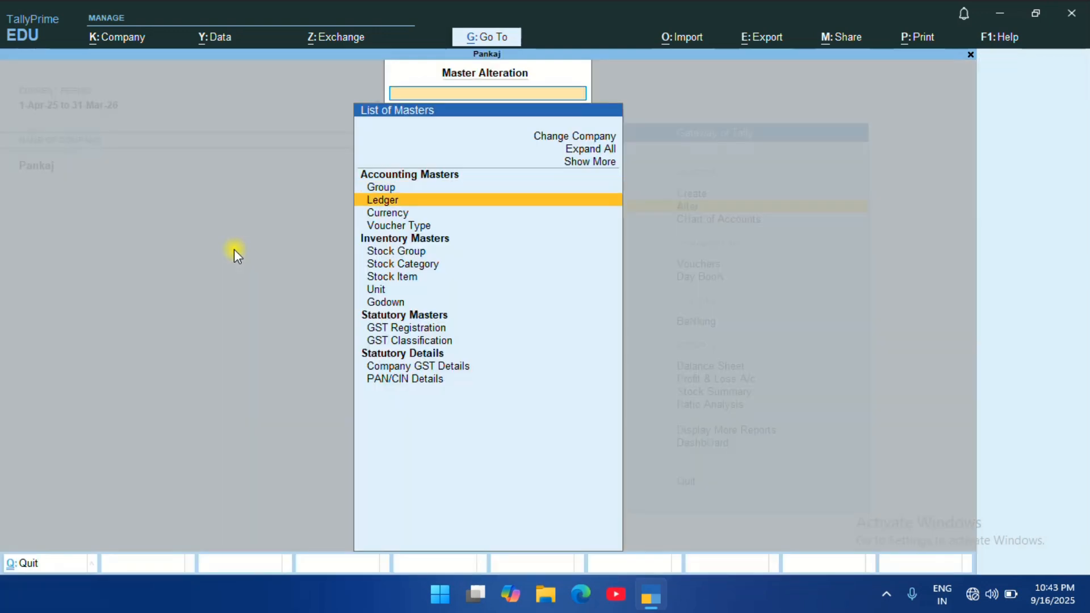
pyautogui.press('Return')
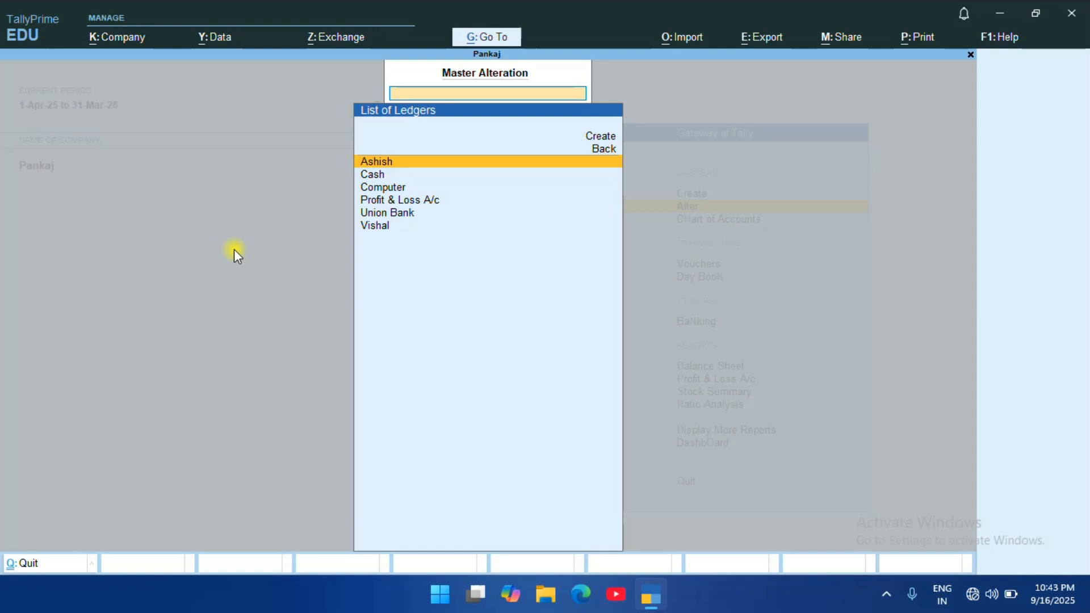
# - Rename the party ledger under Sundry Creditors to a different party's name and save the alteration
pyautogui.press('Down')
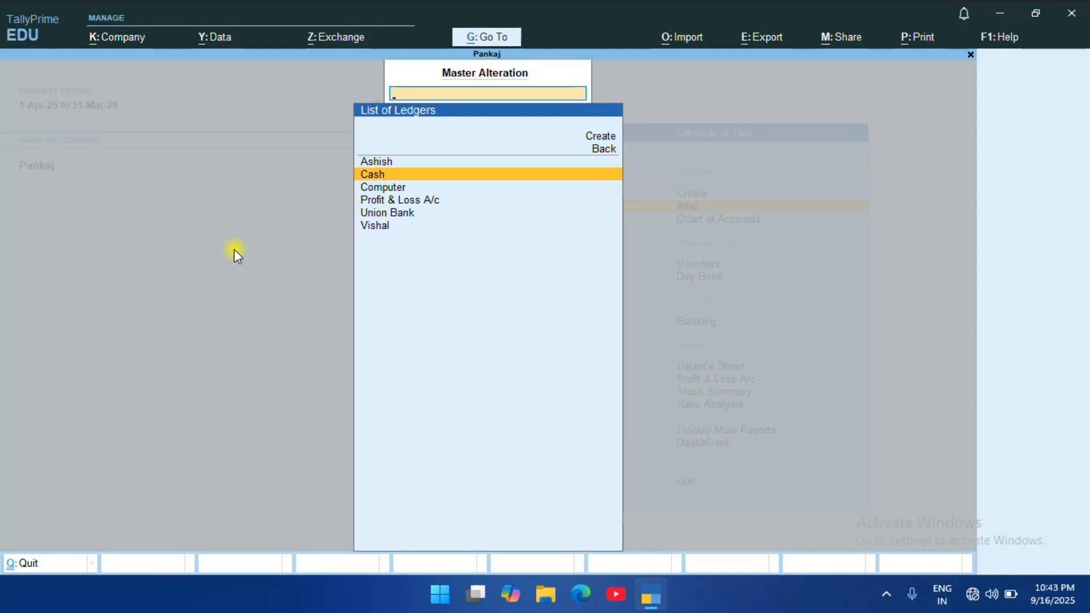
pyautogui.press('Down')
pyautogui.press('Down')
pyautogui.press('Down')
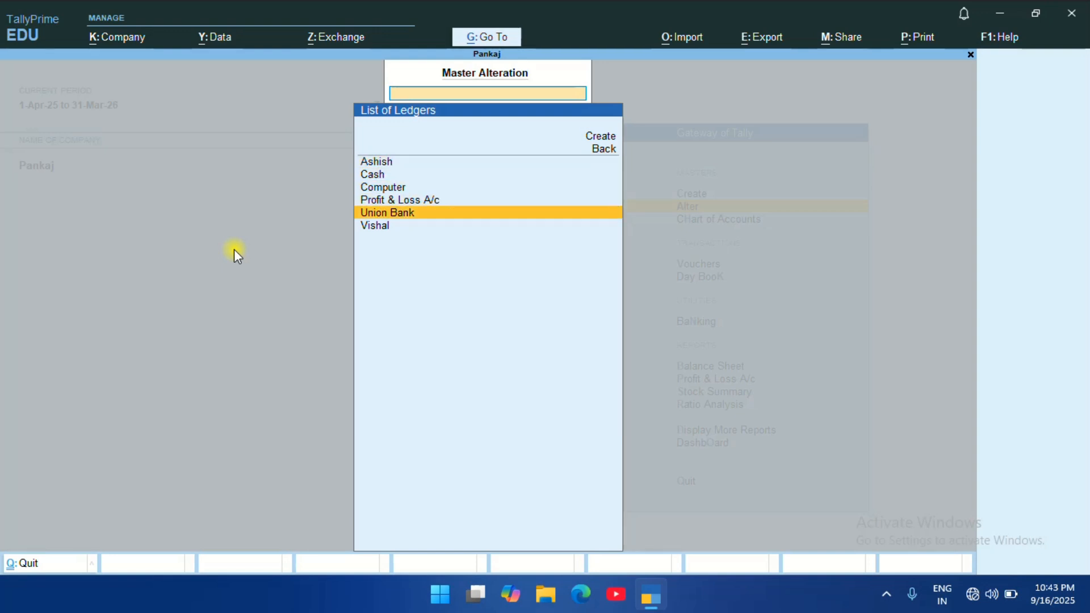
pyautogui.press('Up')
pyautogui.press('Up')
pyautogui.press('Up')
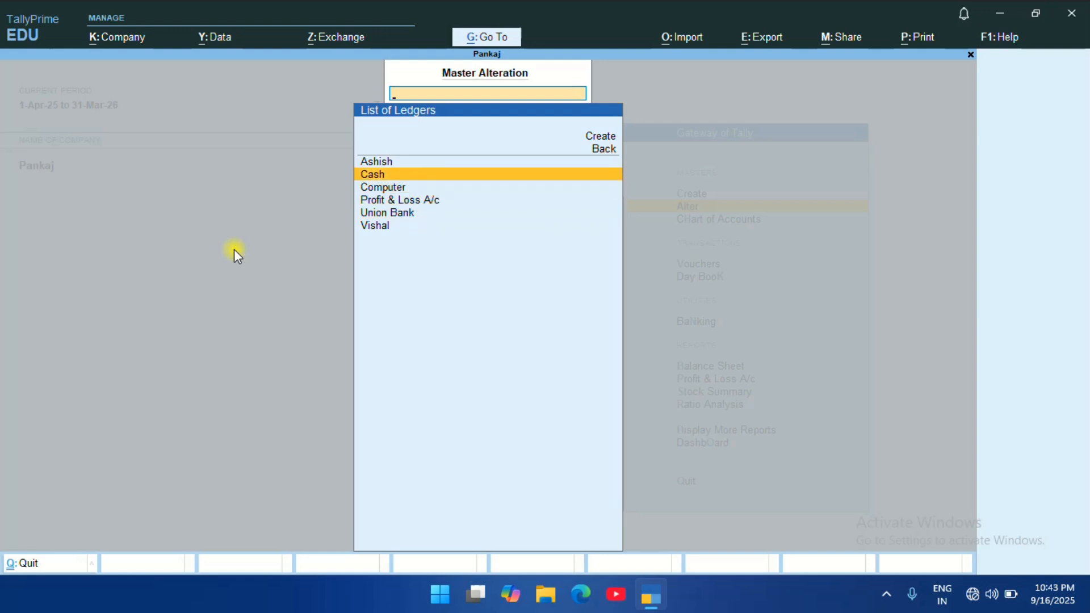
pyautogui.press('Down')
pyautogui.press('Down')
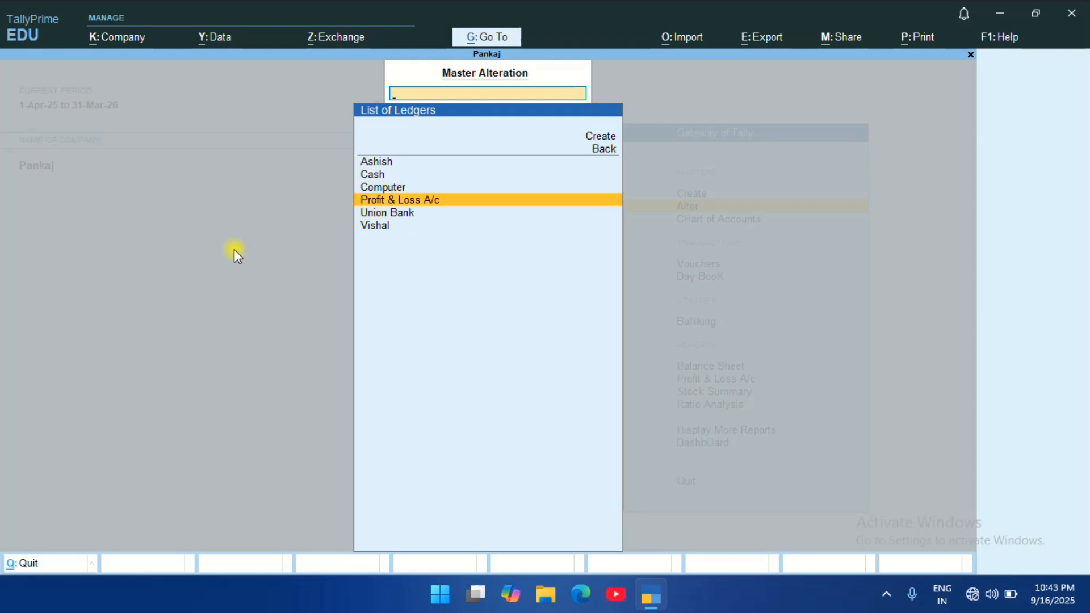
pyautogui.press('Down')
pyautogui.press('Down')
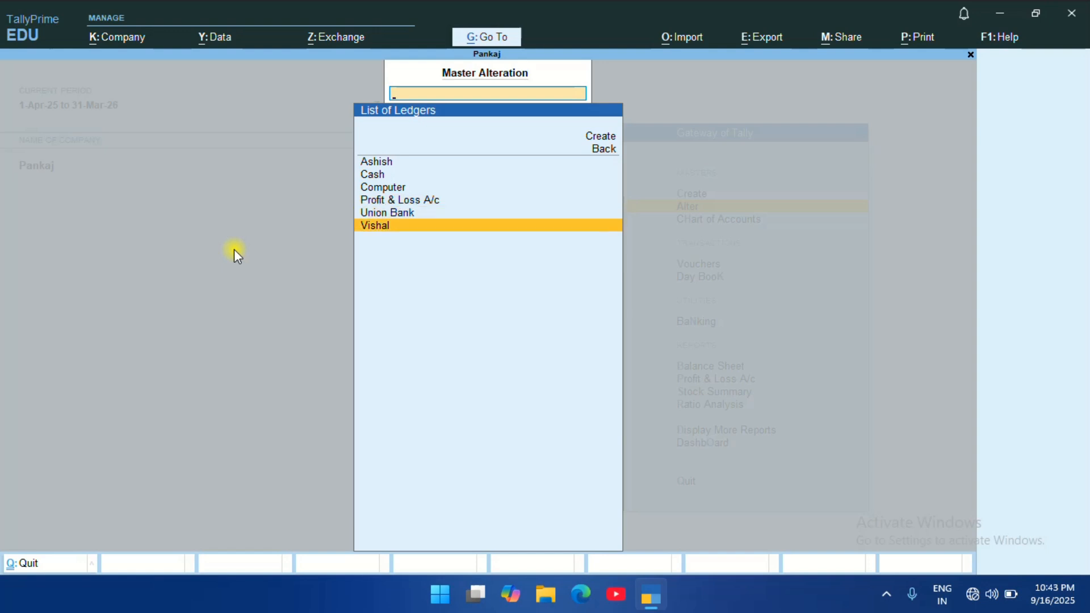
pyautogui.press('Return')
pyautogui.write('Suraj')
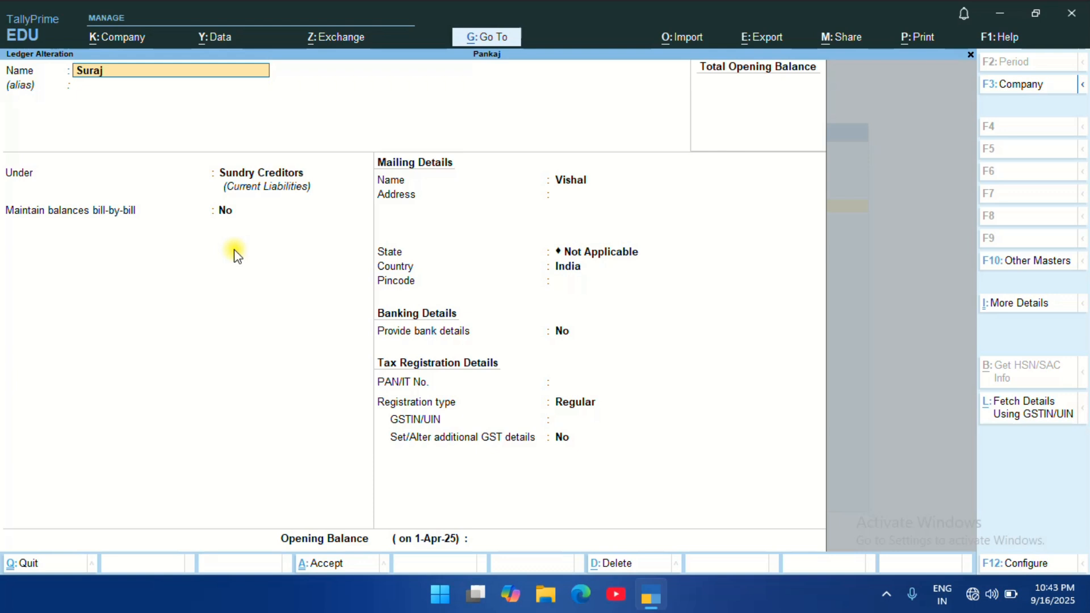
pyautogui.hotkey('ctrl', 'a')
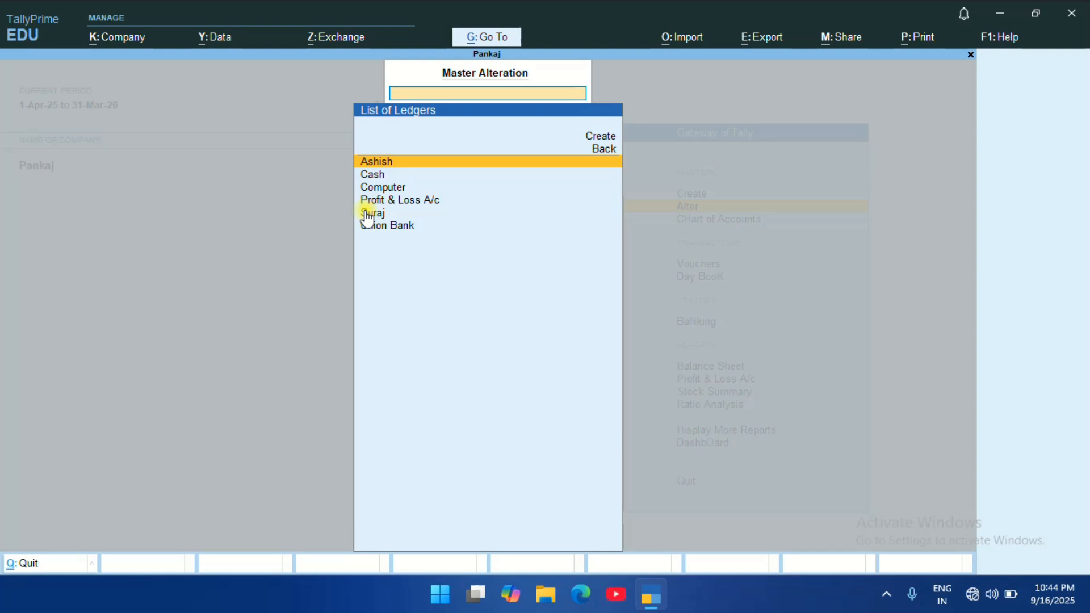
# - Delete the party ledger held under Sundry Debtors and return to the Gateway of Tally without altering the Cash ledger
pyautogui.press('Return')
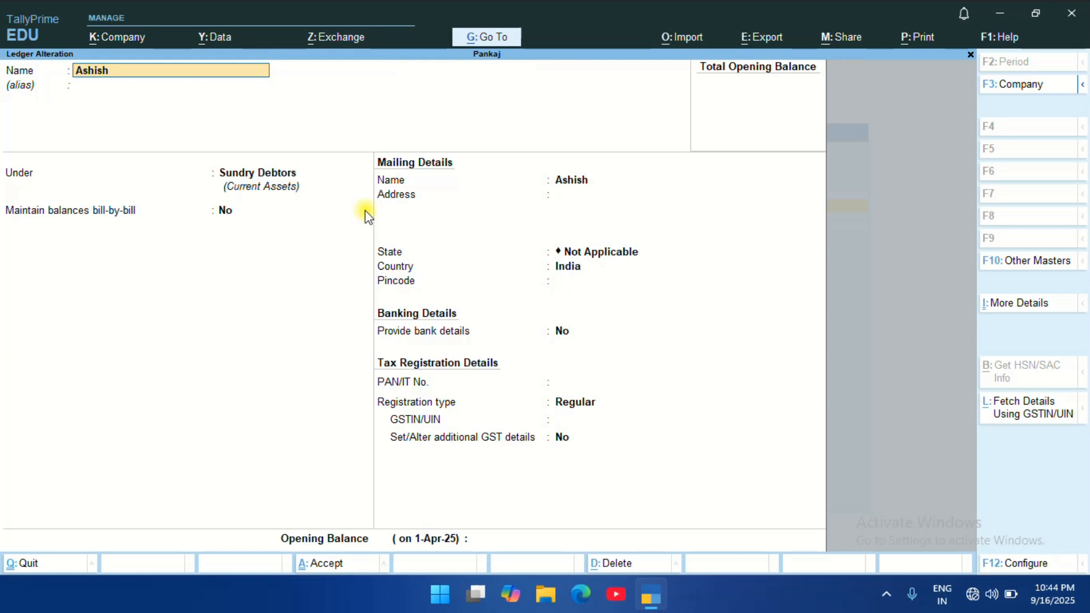
pyautogui.hotkey('alt', 'd')
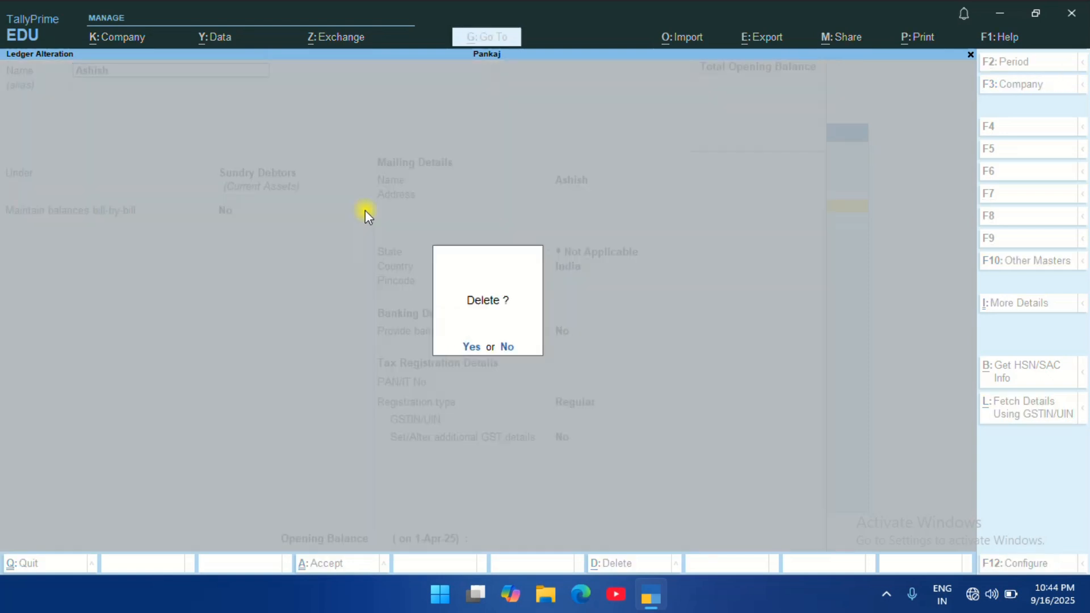
pyautogui.press('y')
pyautogui.press('BackSpace')
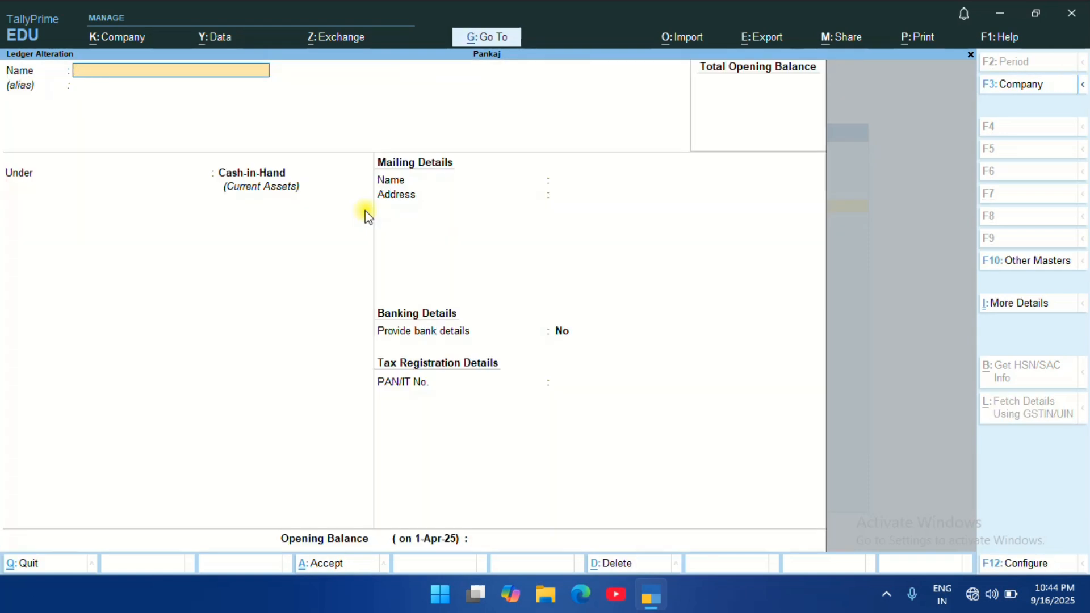
pyautogui.press('Escape')
pyautogui.press('y')
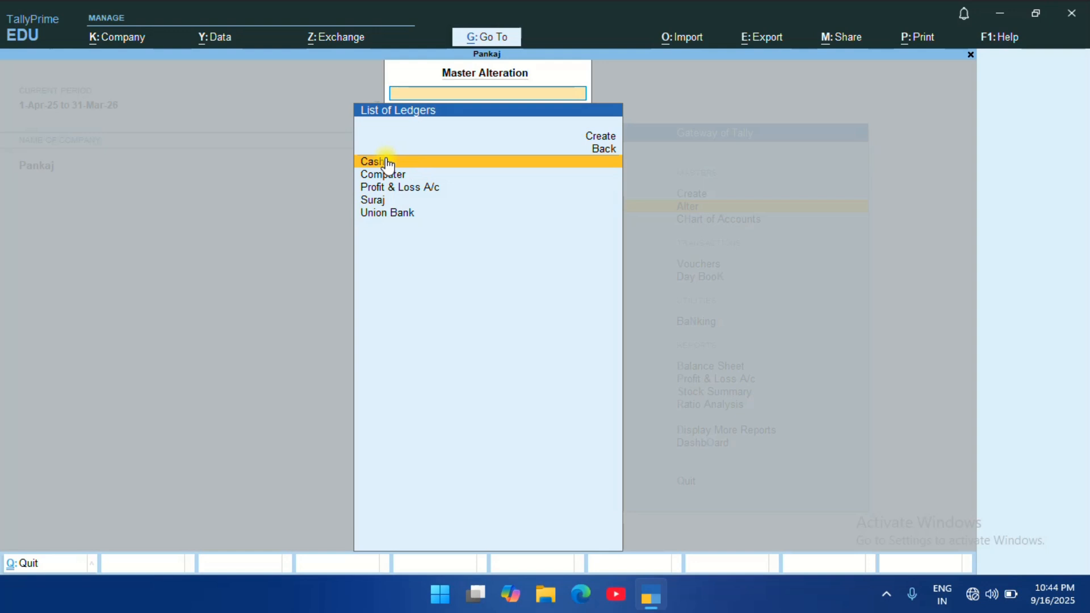
pyautogui.press('Escape')
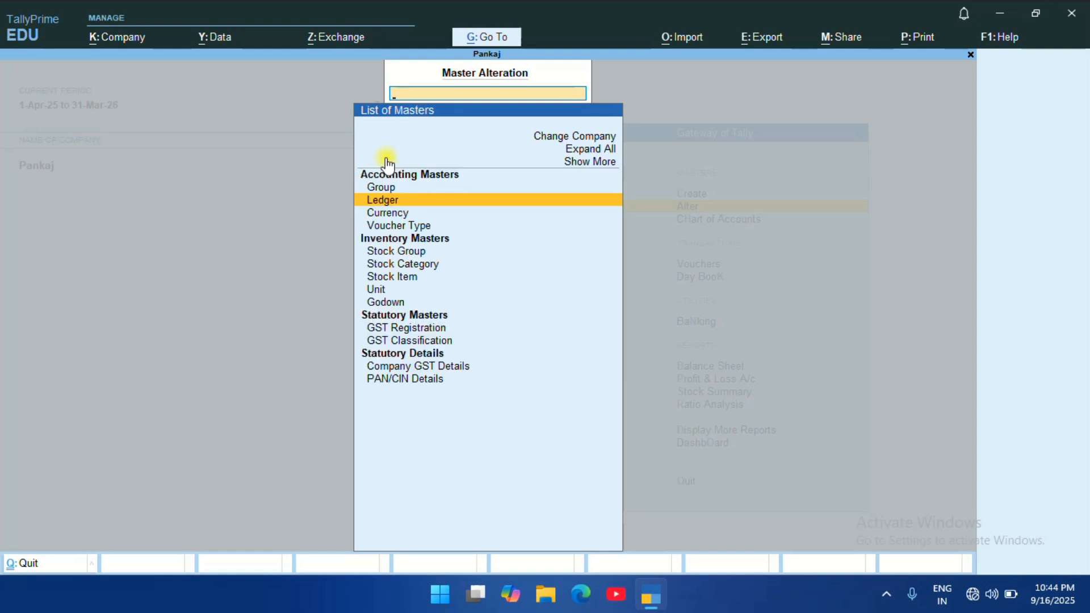
pyautogui.press('Escape')
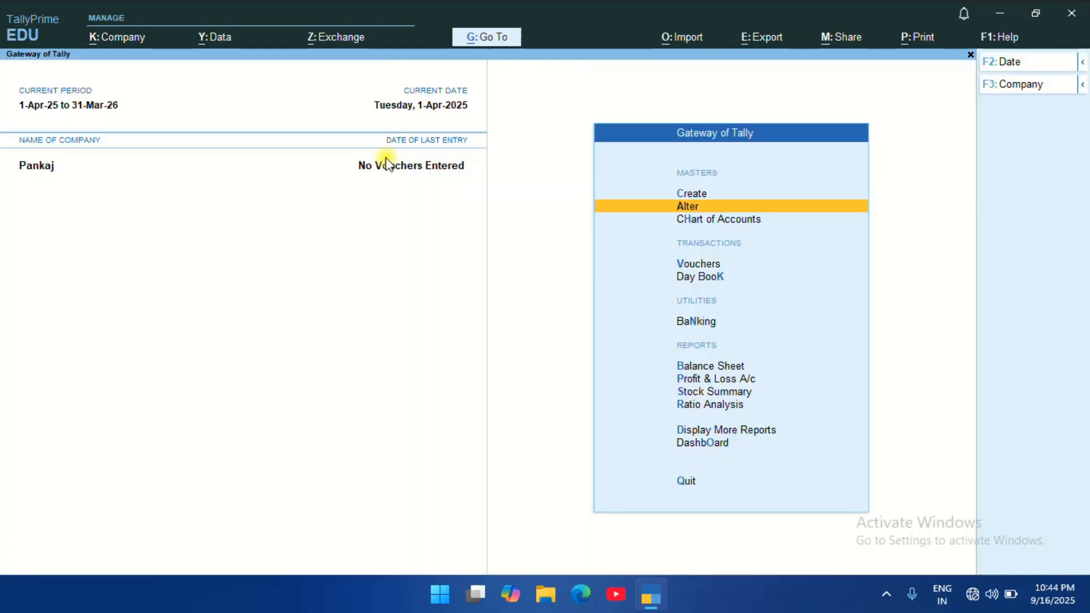
# - Display the ledgers in the Chart of Accounts and switch the list from group view to ledger view
pyautogui.press('Down')
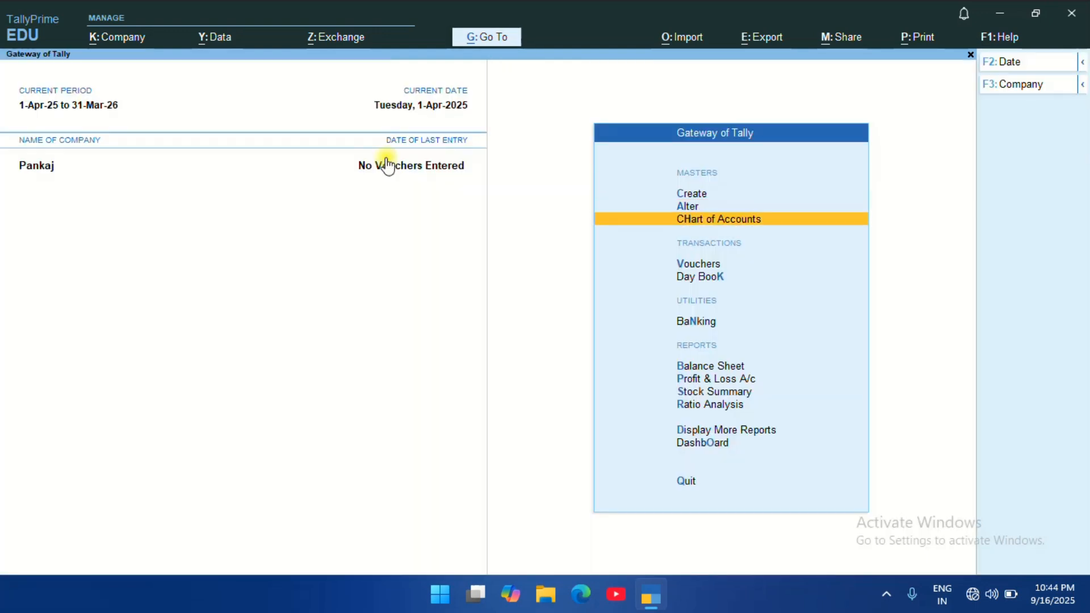
pyautogui.press('Return')
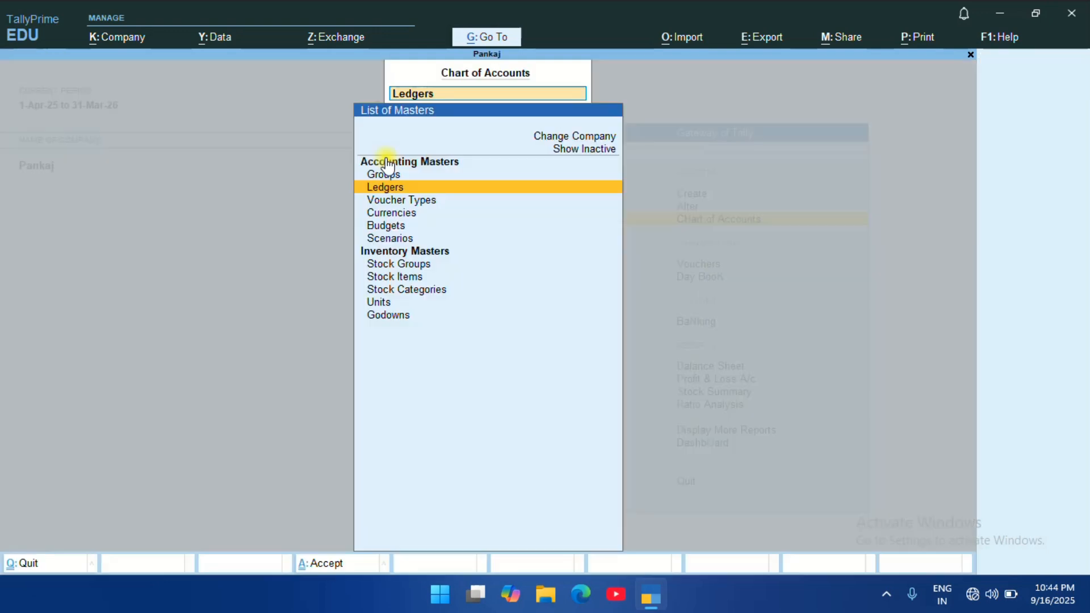
pyautogui.press('Return')
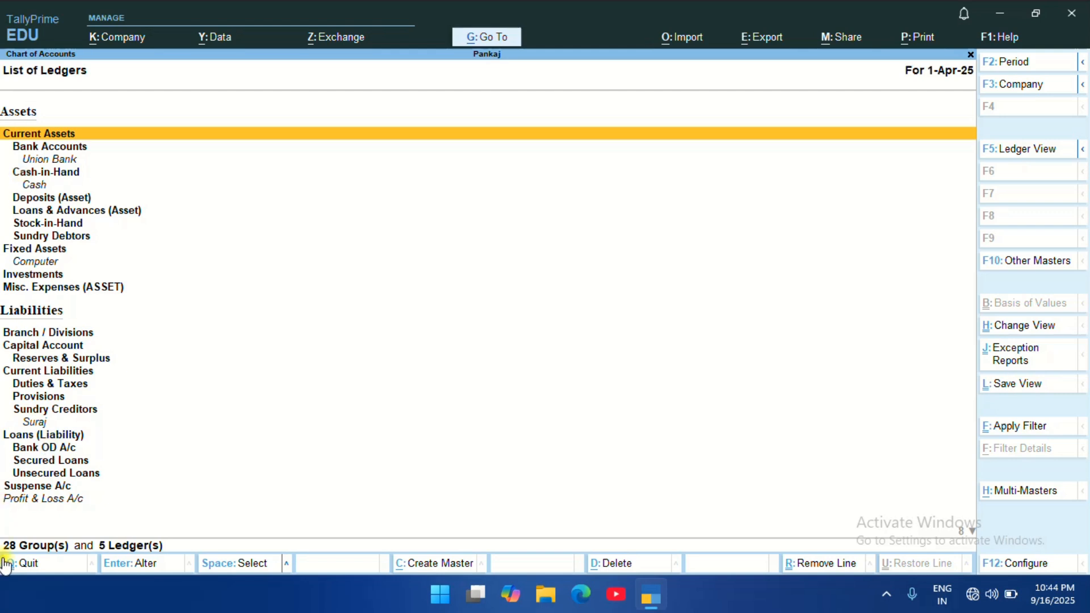
pyautogui.press('F5')
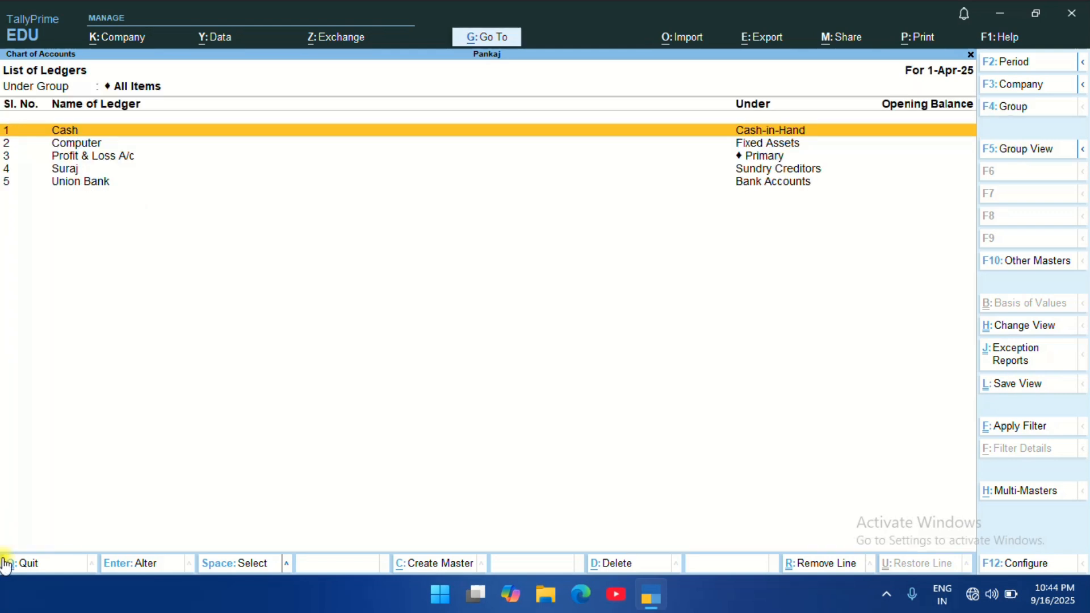